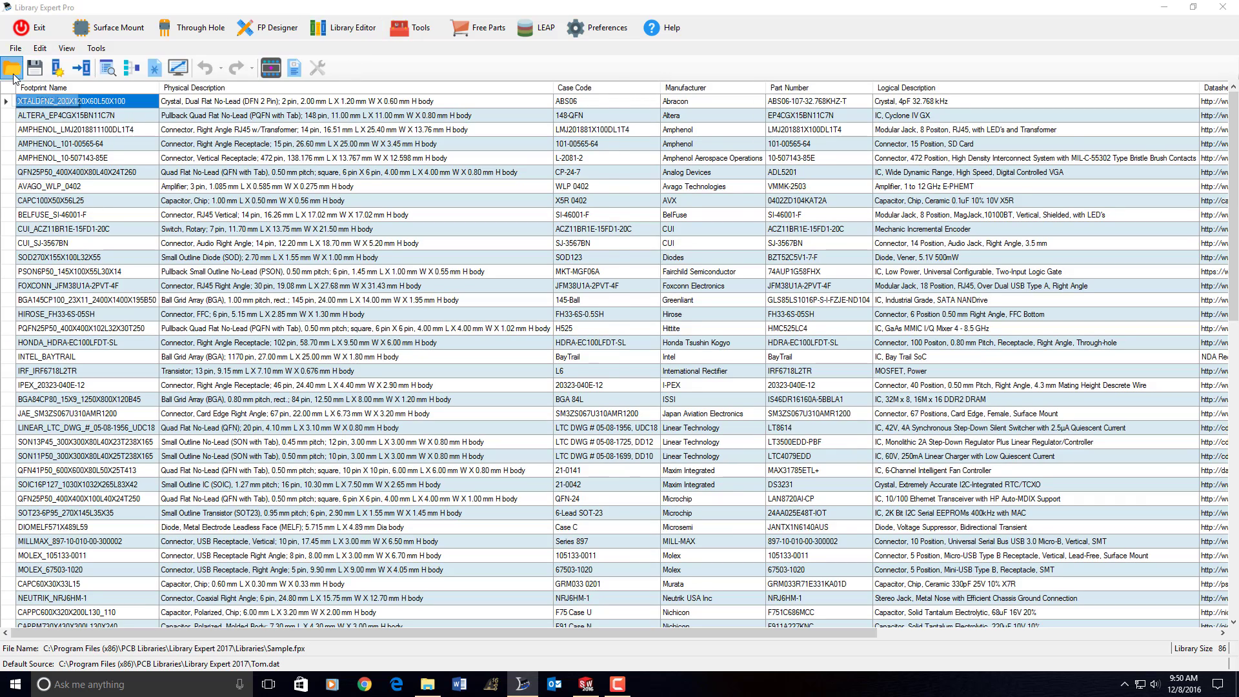
Step: Load the Variety.fpx footprint library and select its first footprint row
double_click(303, 213)
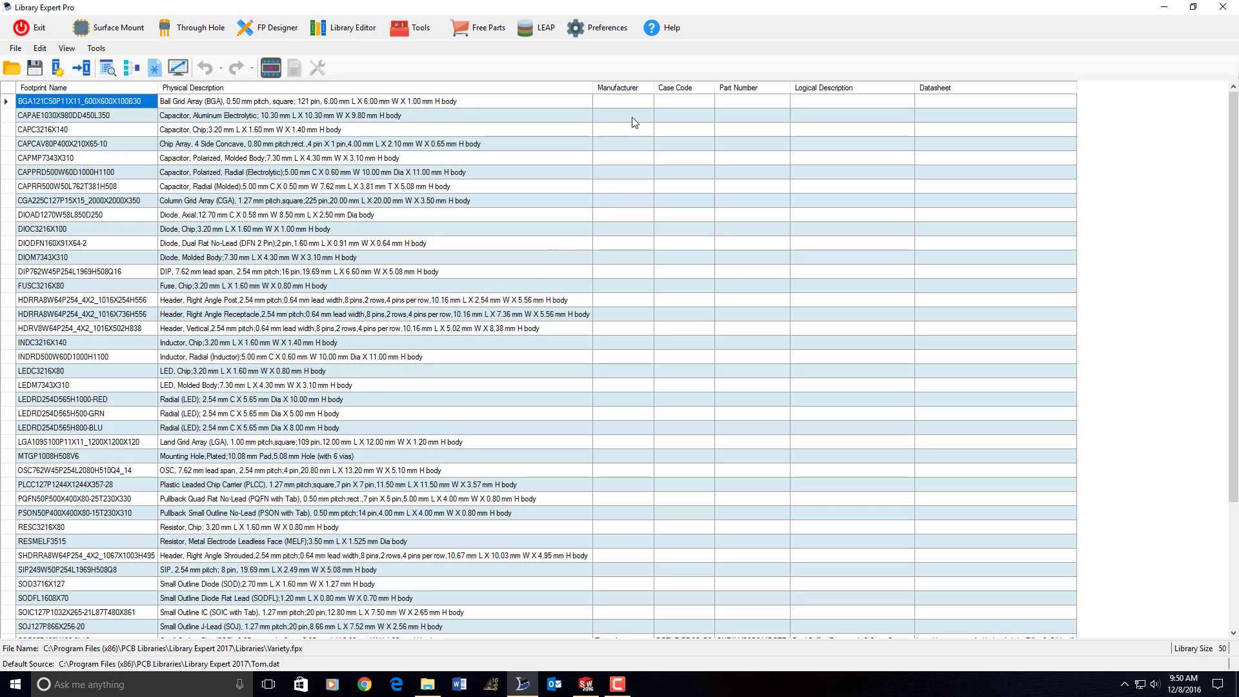
drag(623, 102, 973, 279)
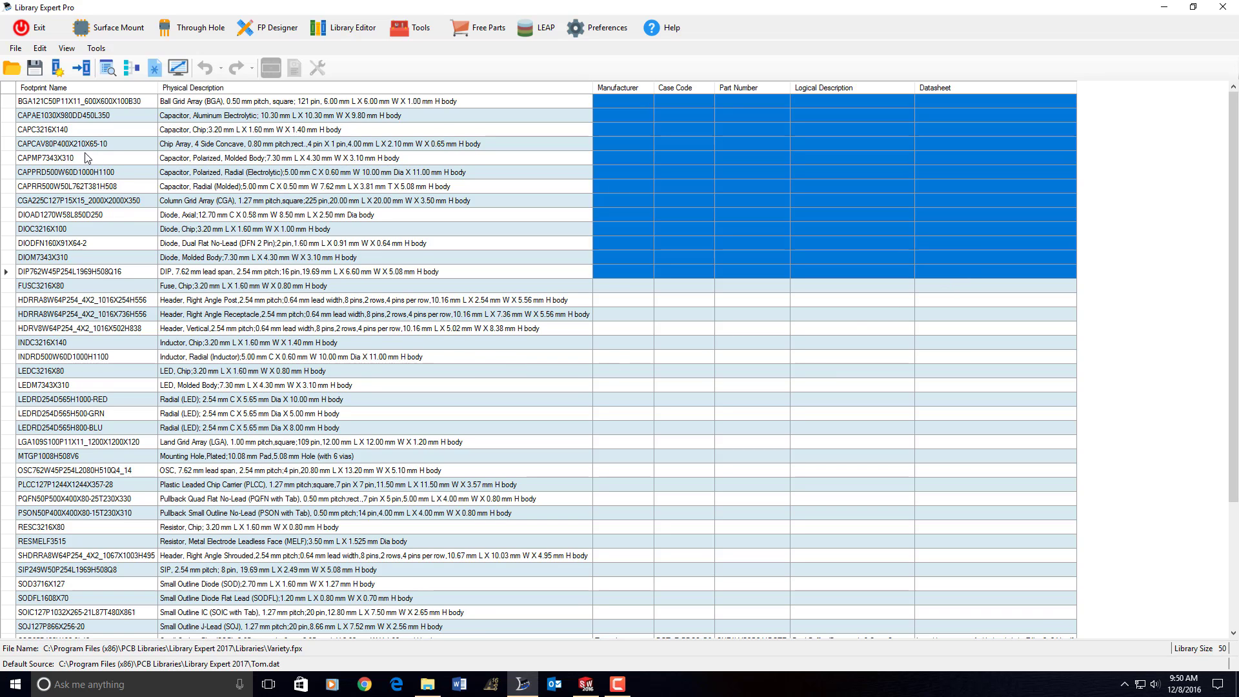
click(8, 103)
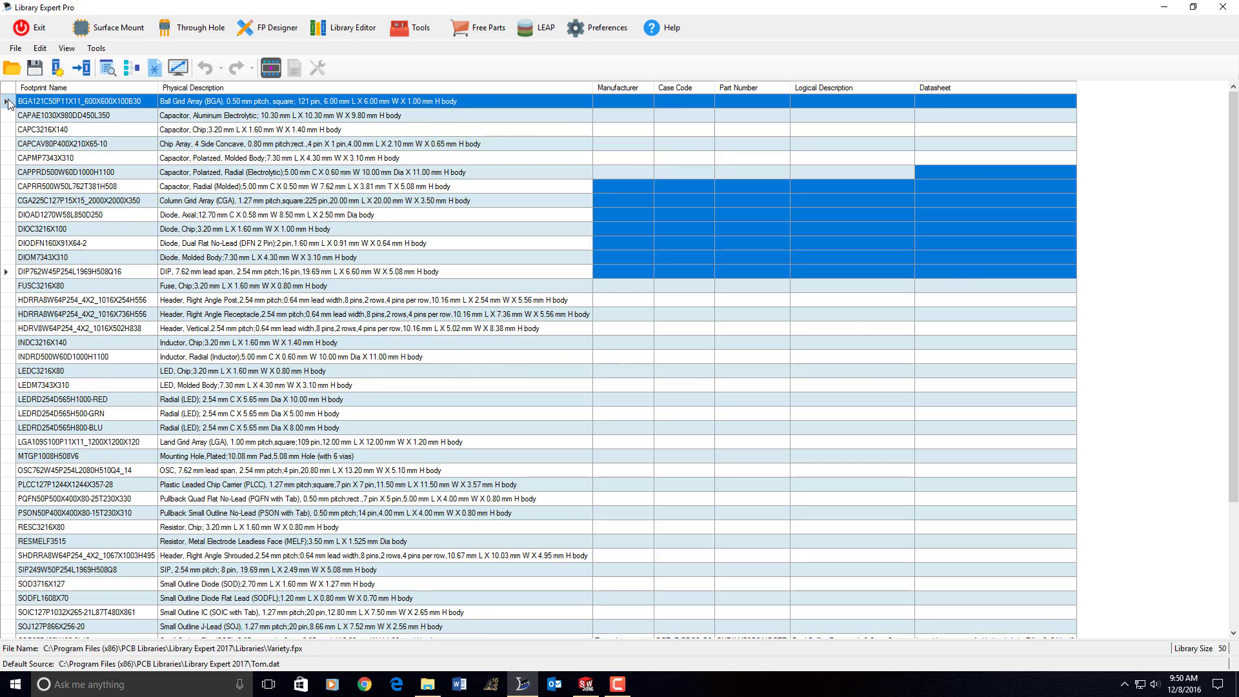
Step: Open the BGA footprint in the calculator, then switch to the CAPAE1030X980DD450L350 capacitor
double_click(8, 103)
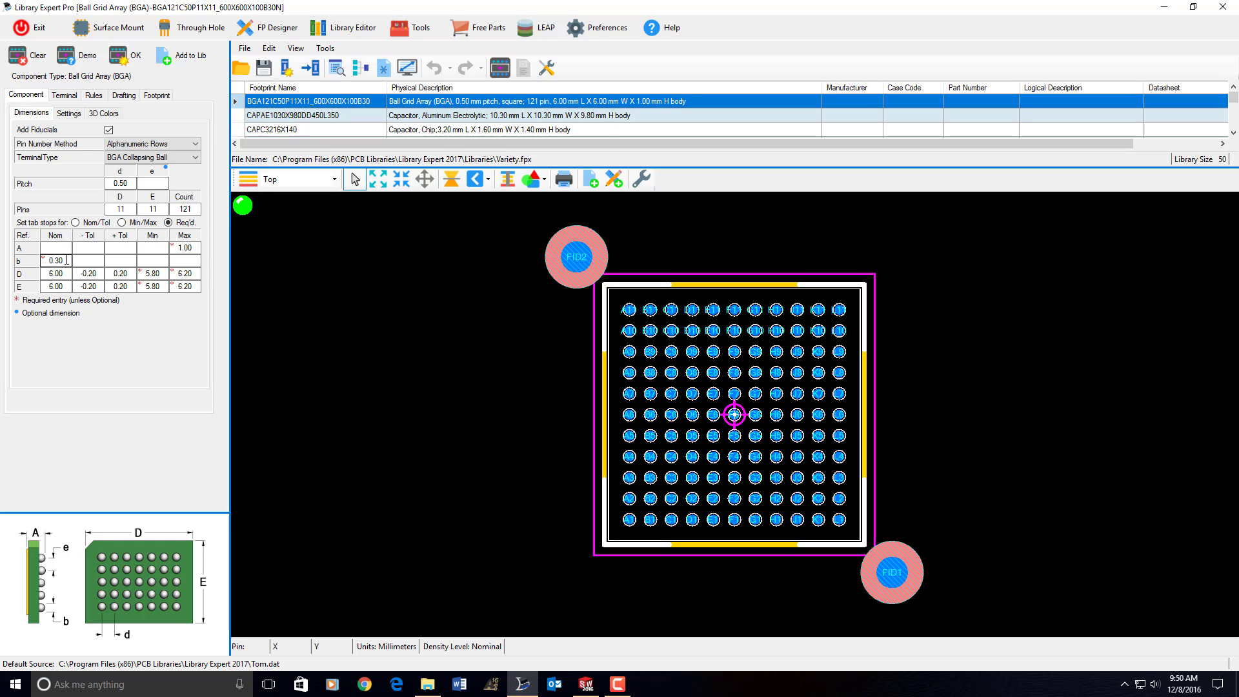
click(237, 116)
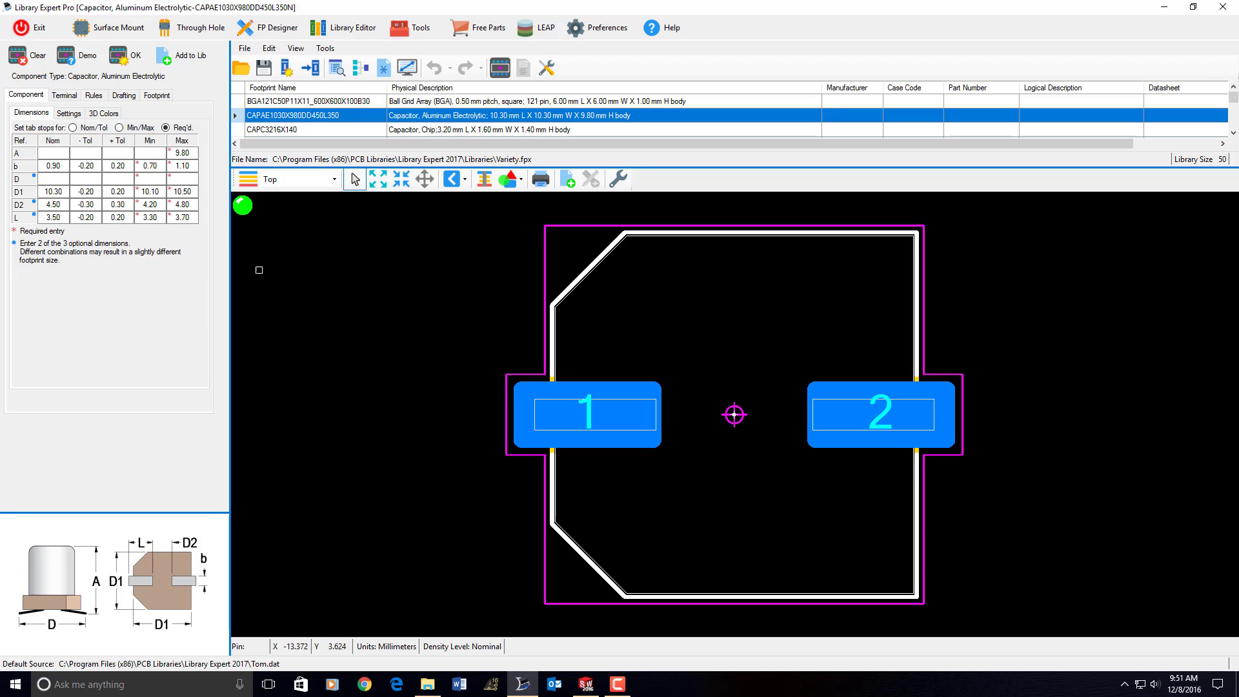
Step: Make the capacitor's secondary body Silver in its 3D colour settings and apply it
click(105, 114)
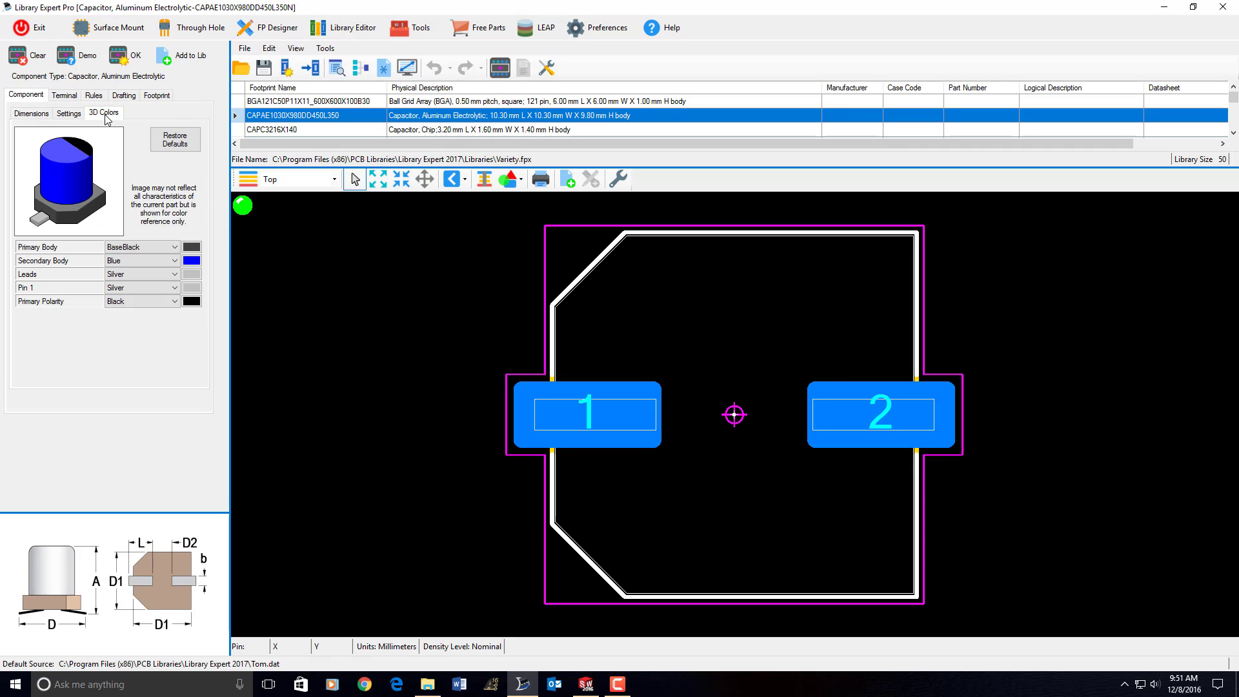
click(137, 265)
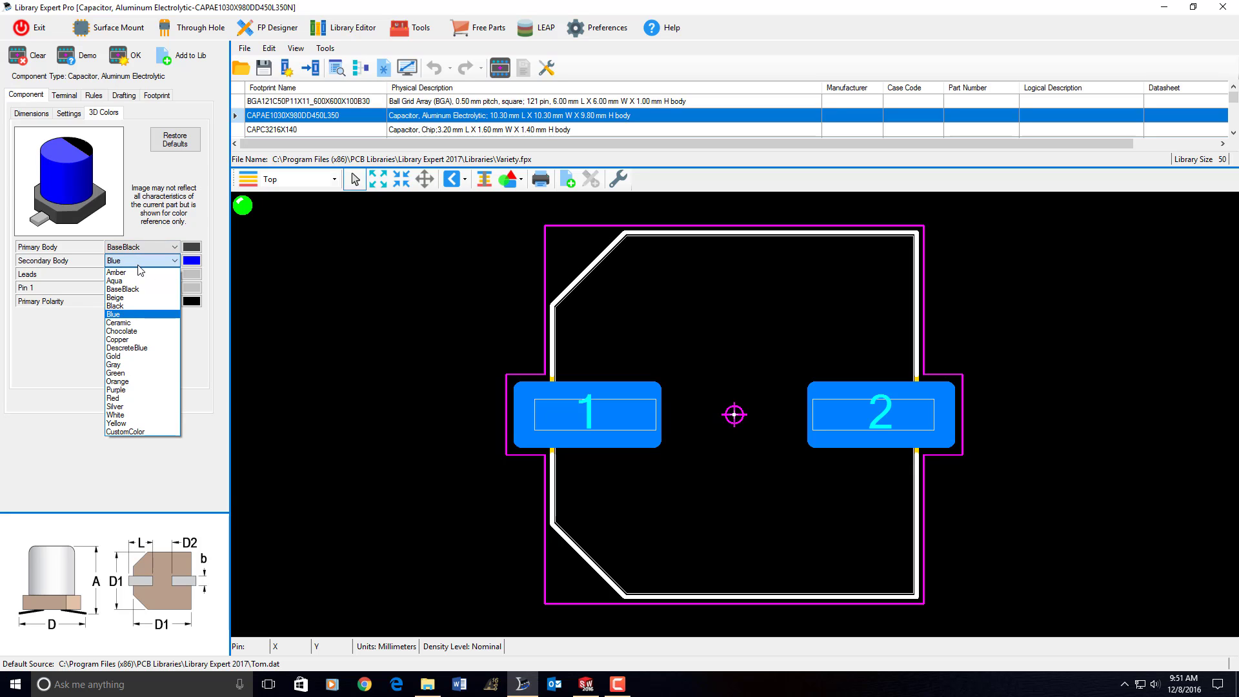
click(146, 407)
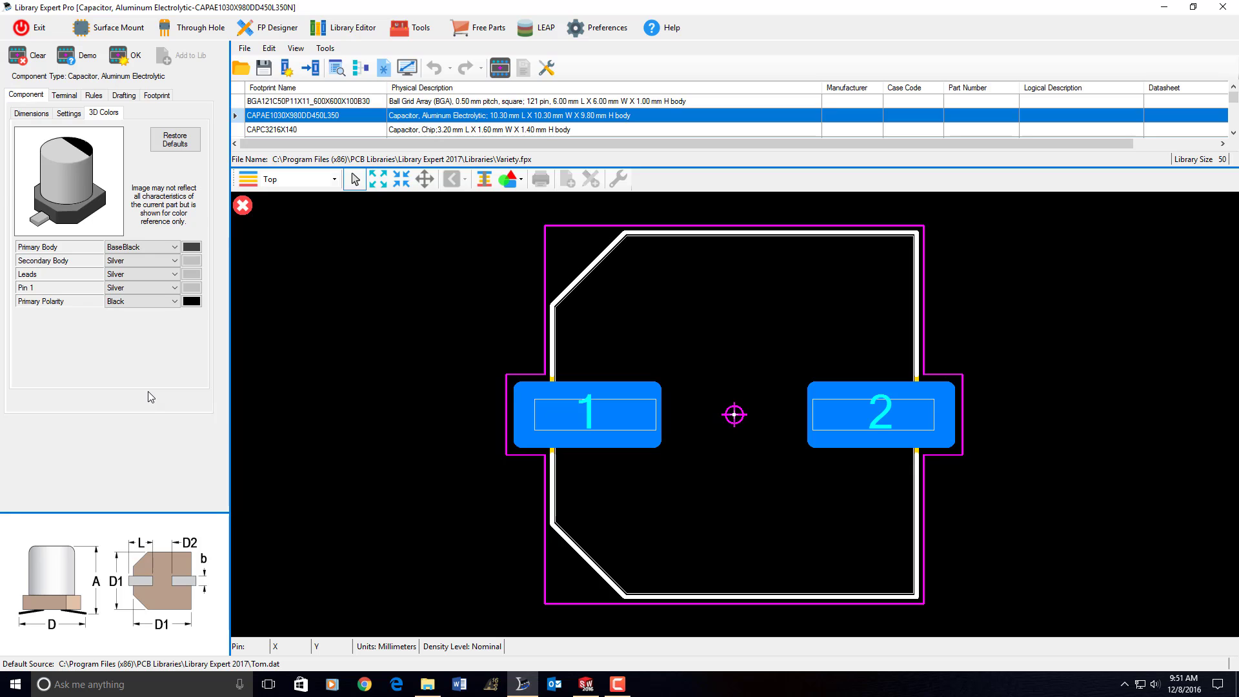
click(132, 55)
Step: Add the footprint to the library, confirming the row update and rename to CAPAE1030X980L350X90
click(175, 64)
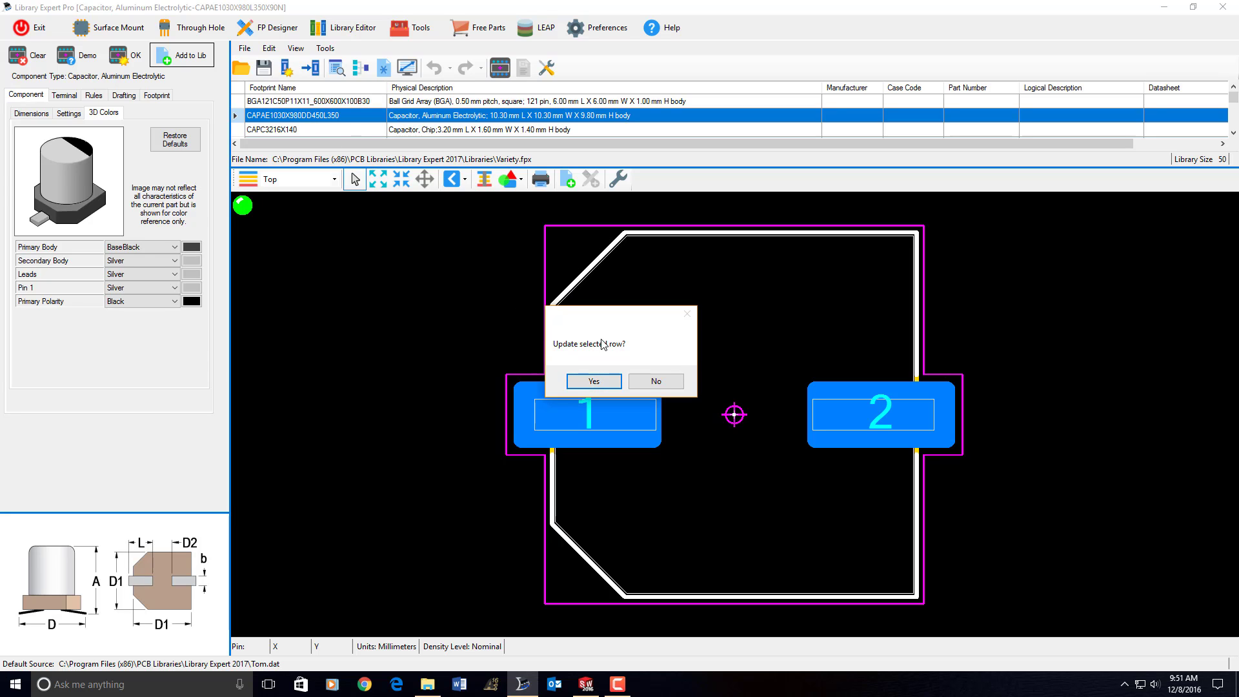
click(602, 381)
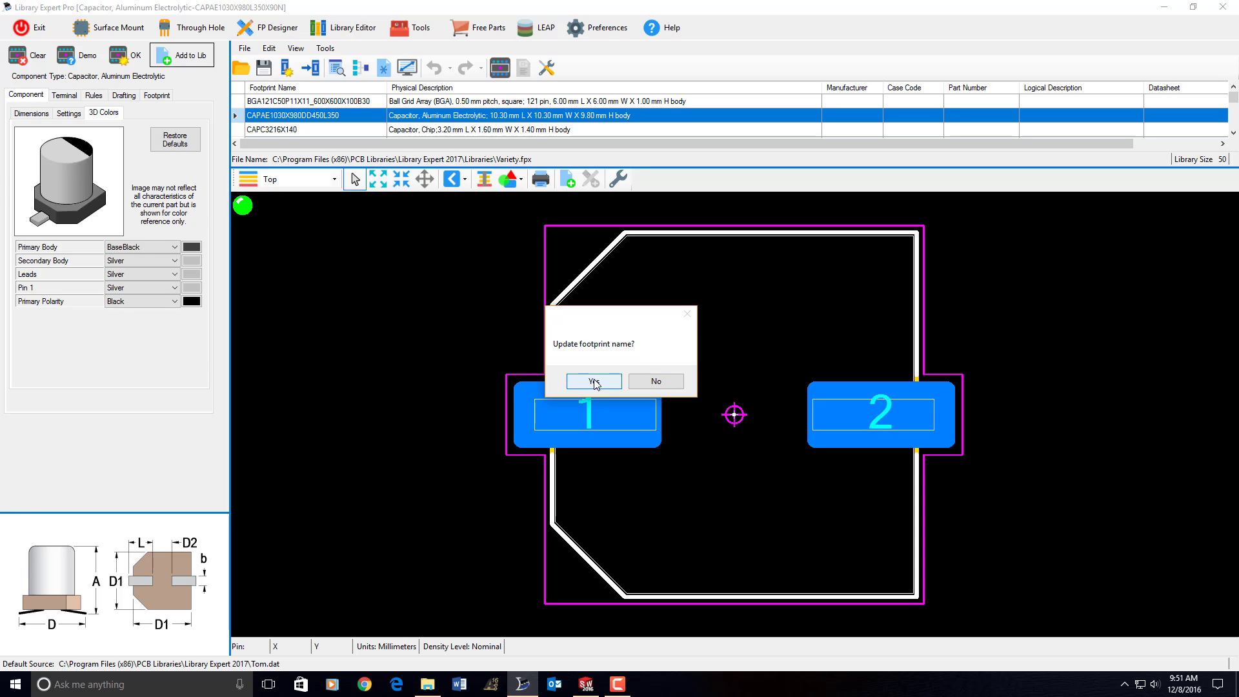
click(596, 381)
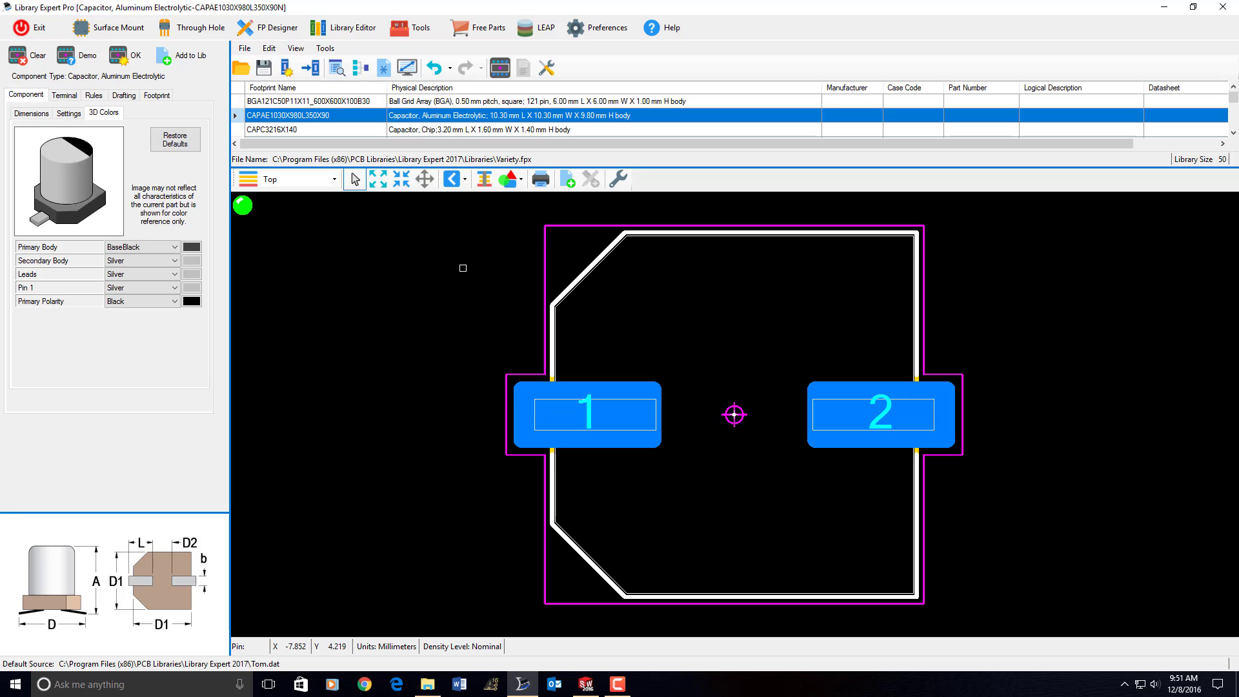
Step: Open the Create Footprint export settings and show the Translator dropdown list
click(619, 180)
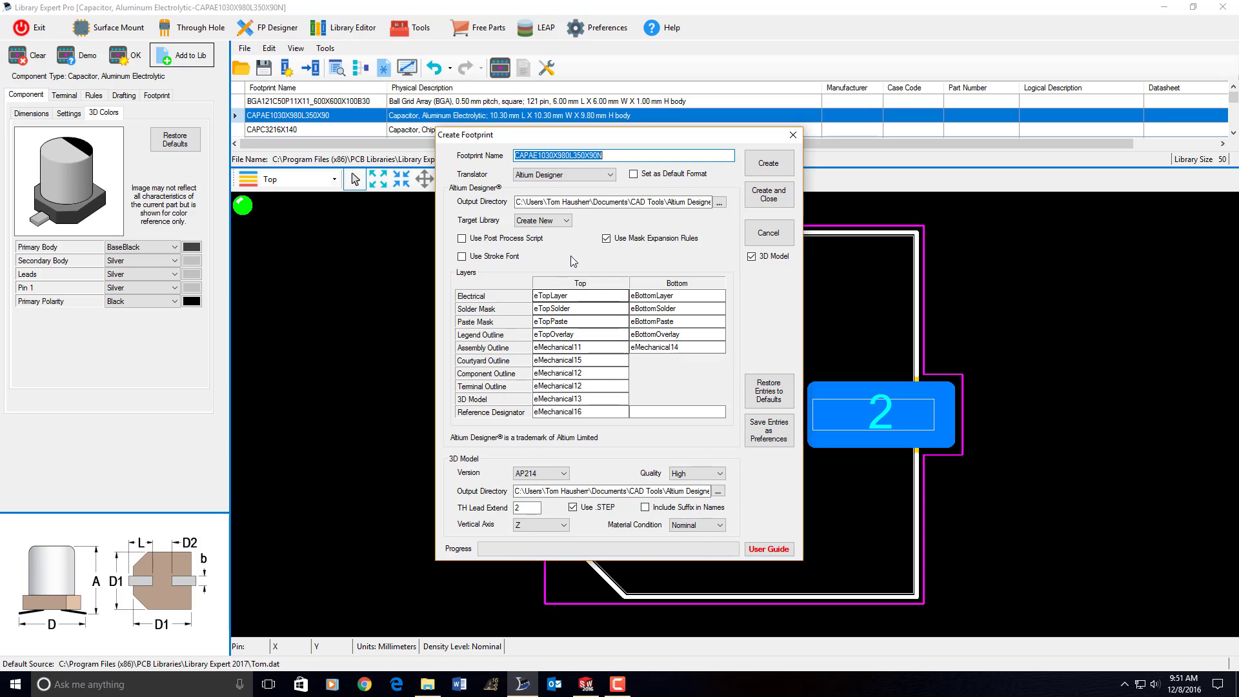
click(611, 177)
click(610, 176)
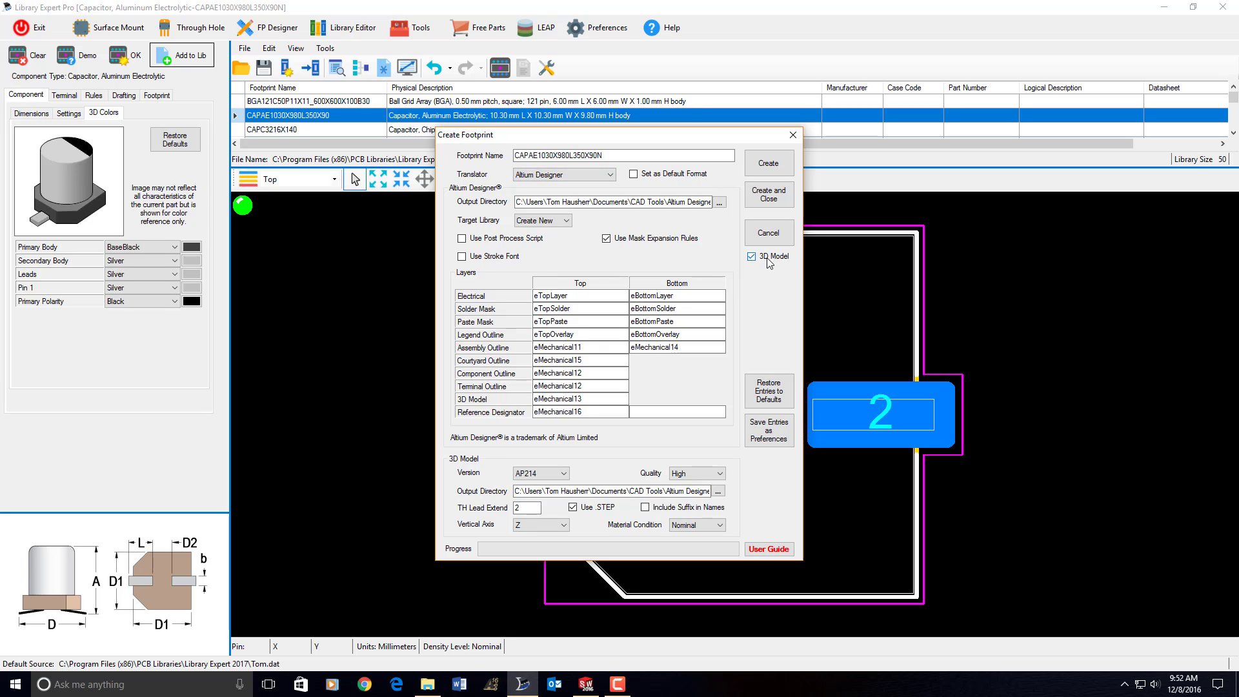
click(598, 175)
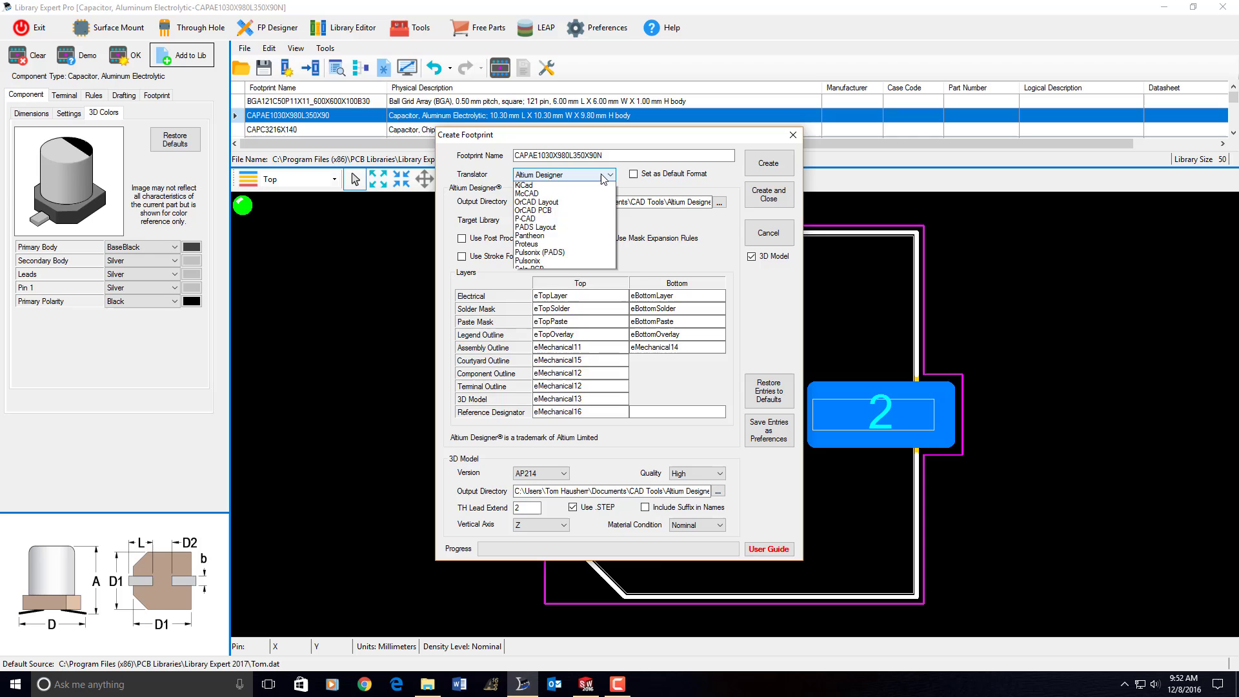
Step: Choose 3D STEP as the default translator and save the export settings as preferences
click(556, 188)
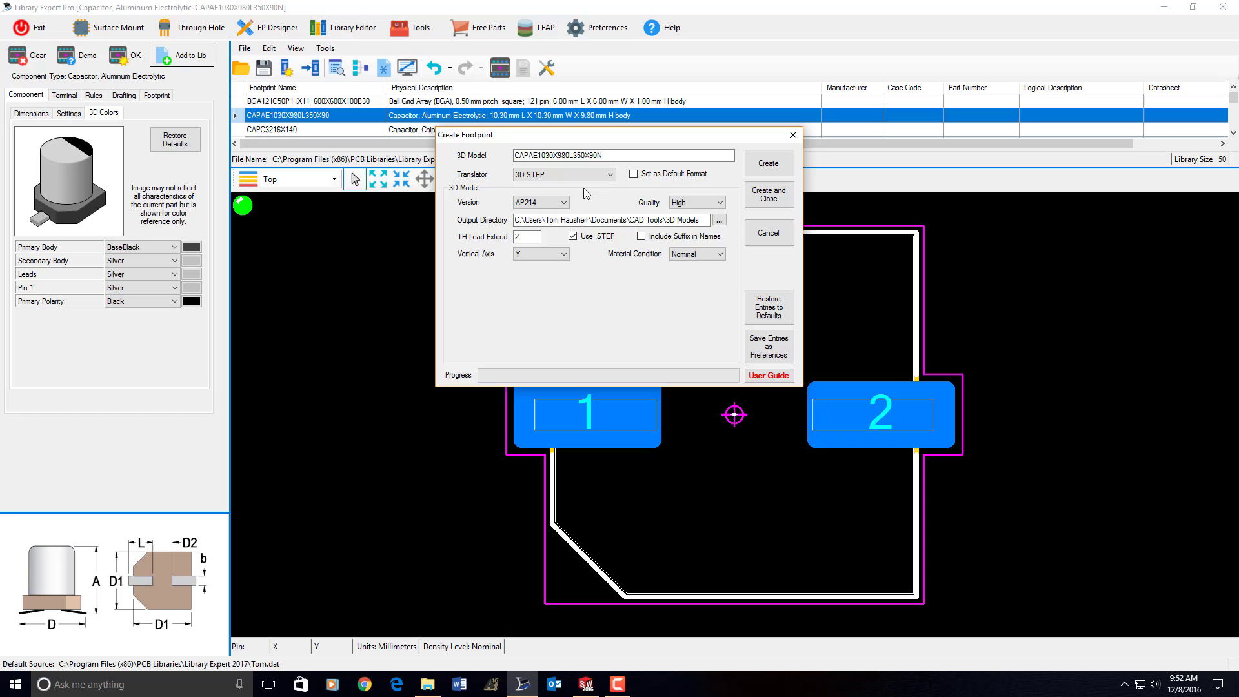
click(634, 176)
click(770, 347)
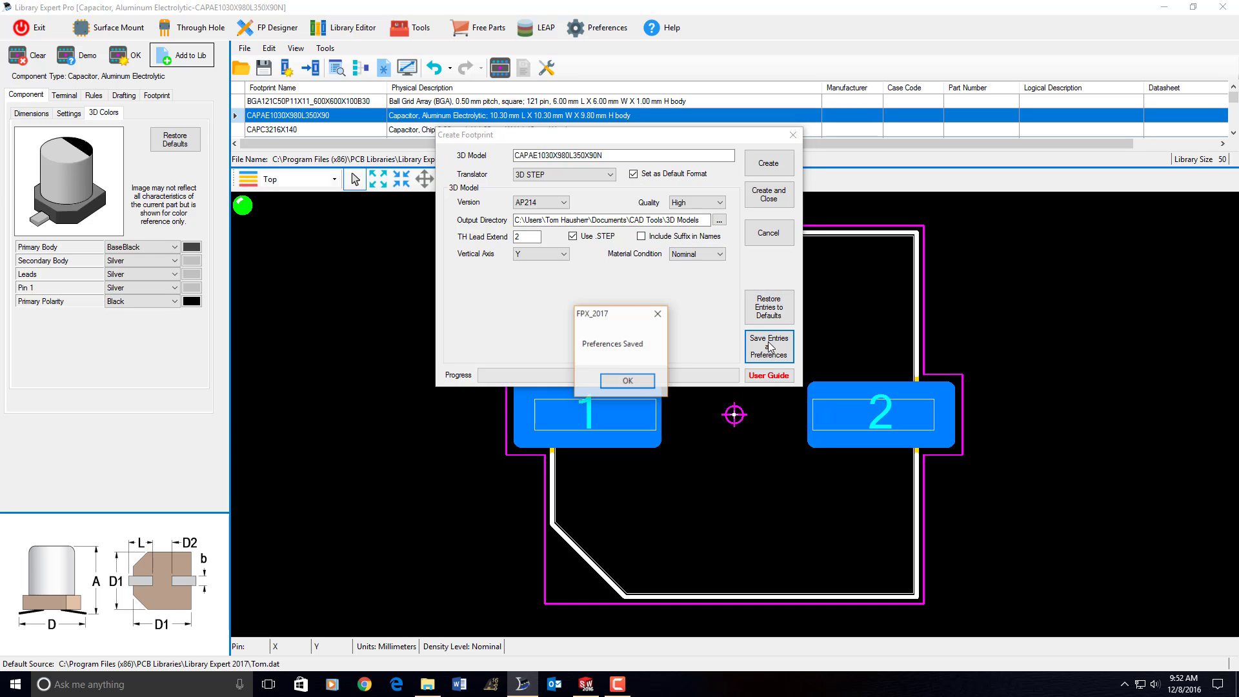
click(636, 382)
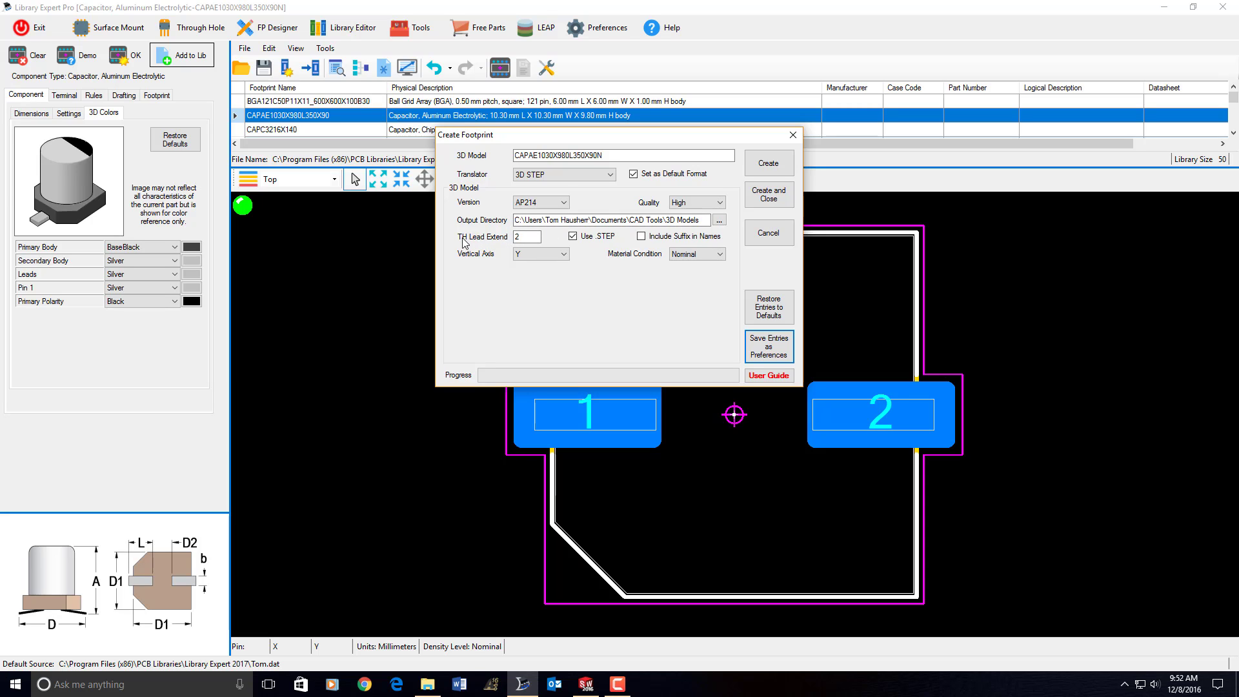
click(532, 236)
double_click(529, 236)
click(532, 237)
click(573, 236)
click(573, 237)
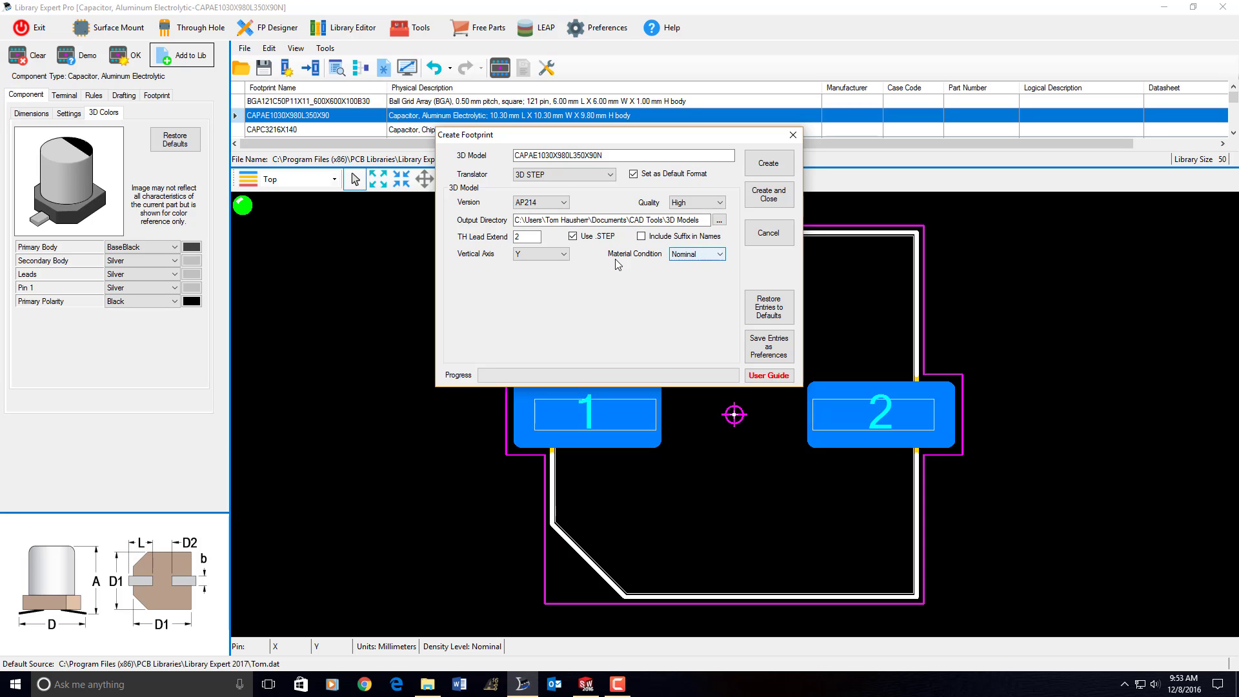
click(702, 257)
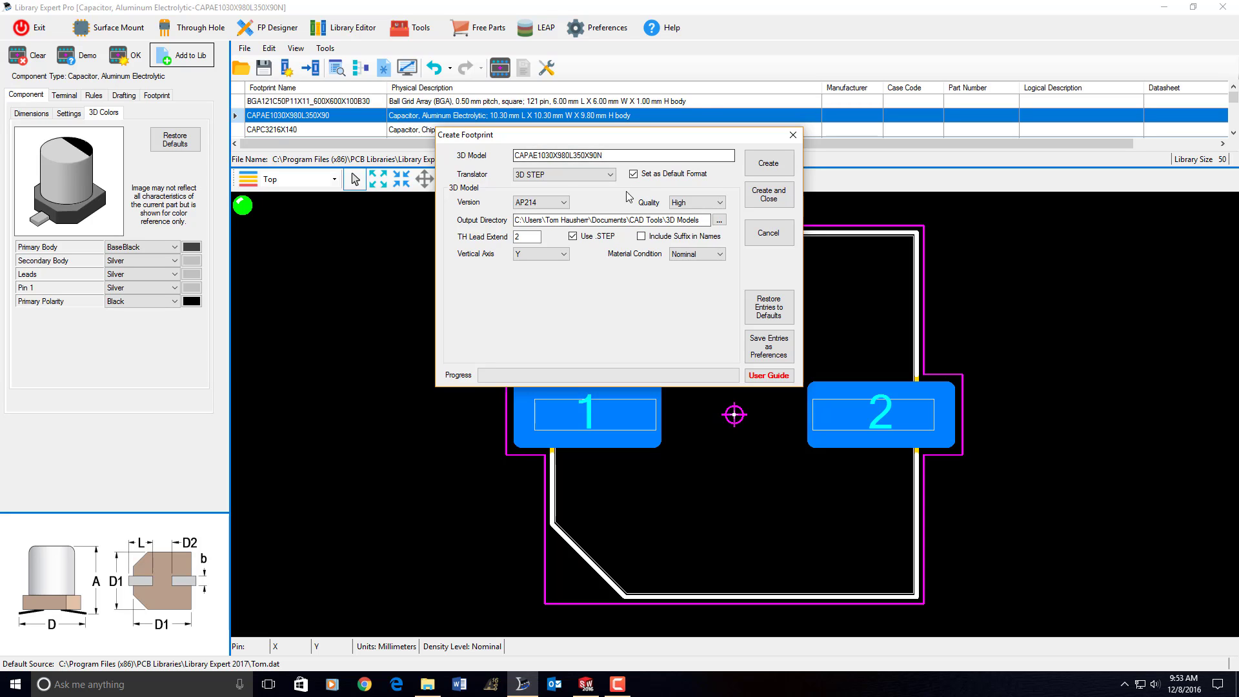
Step: Cancel the export settings, expand the footprint table to full window, and select all 50 footprints
click(768, 236)
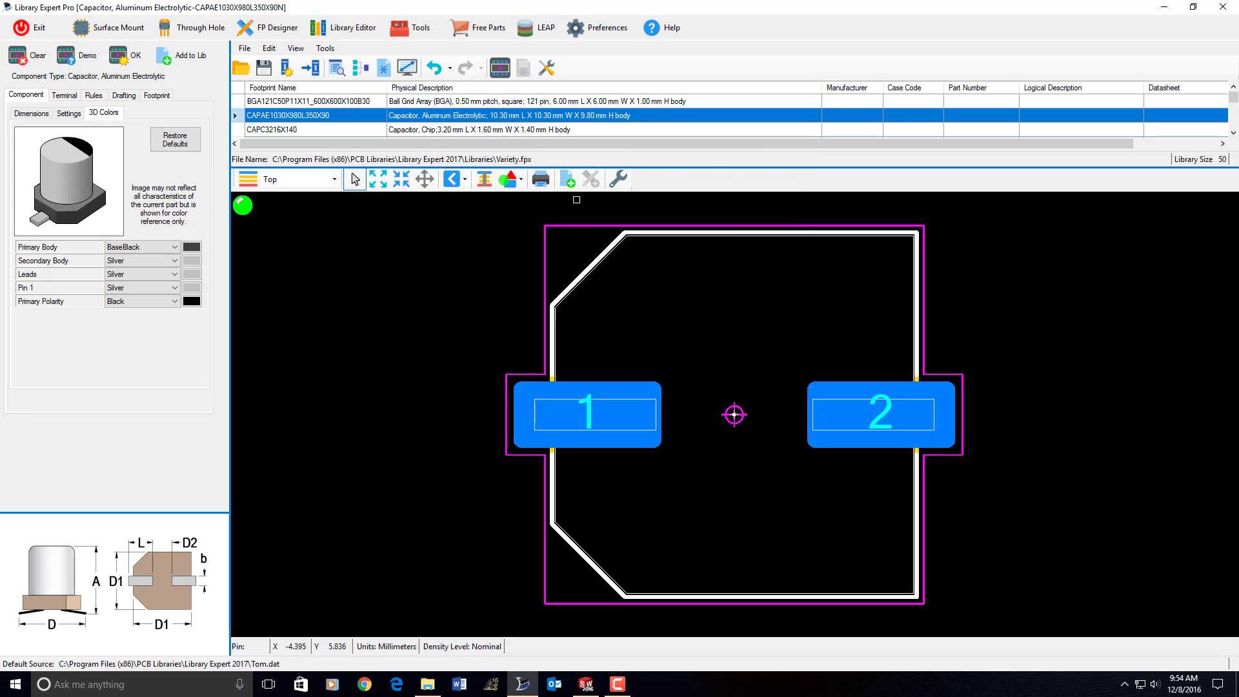
click(407, 67)
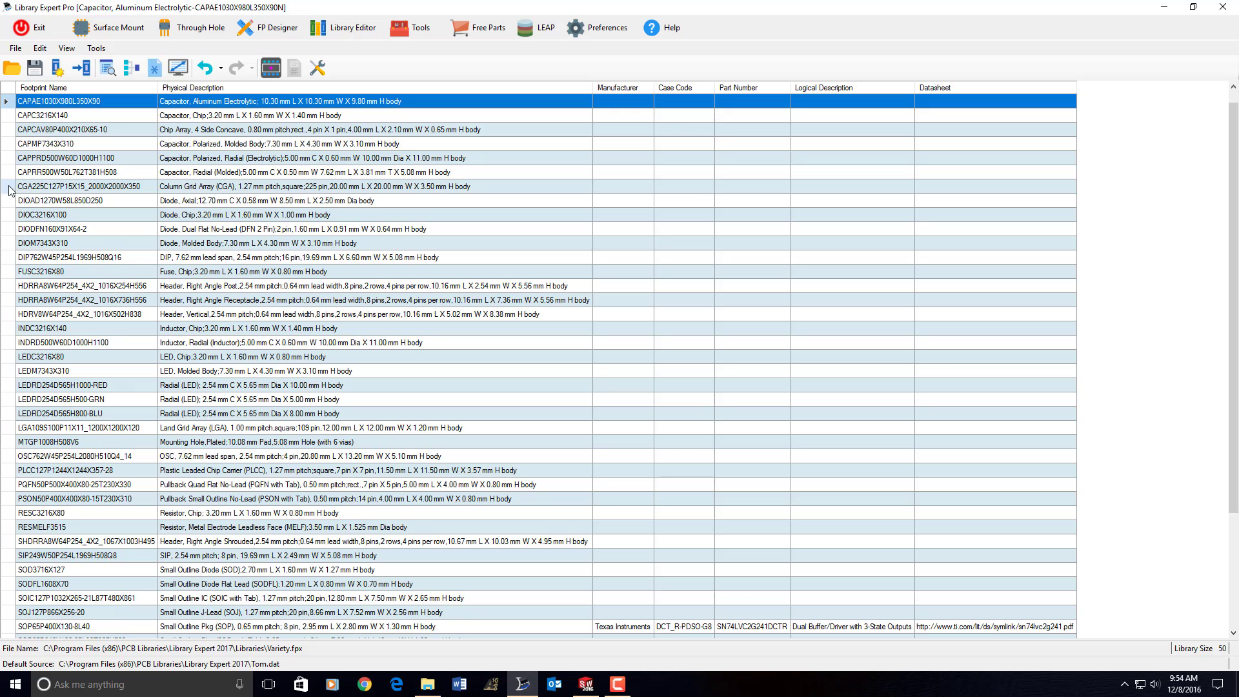
drag(9, 189, 8, 462)
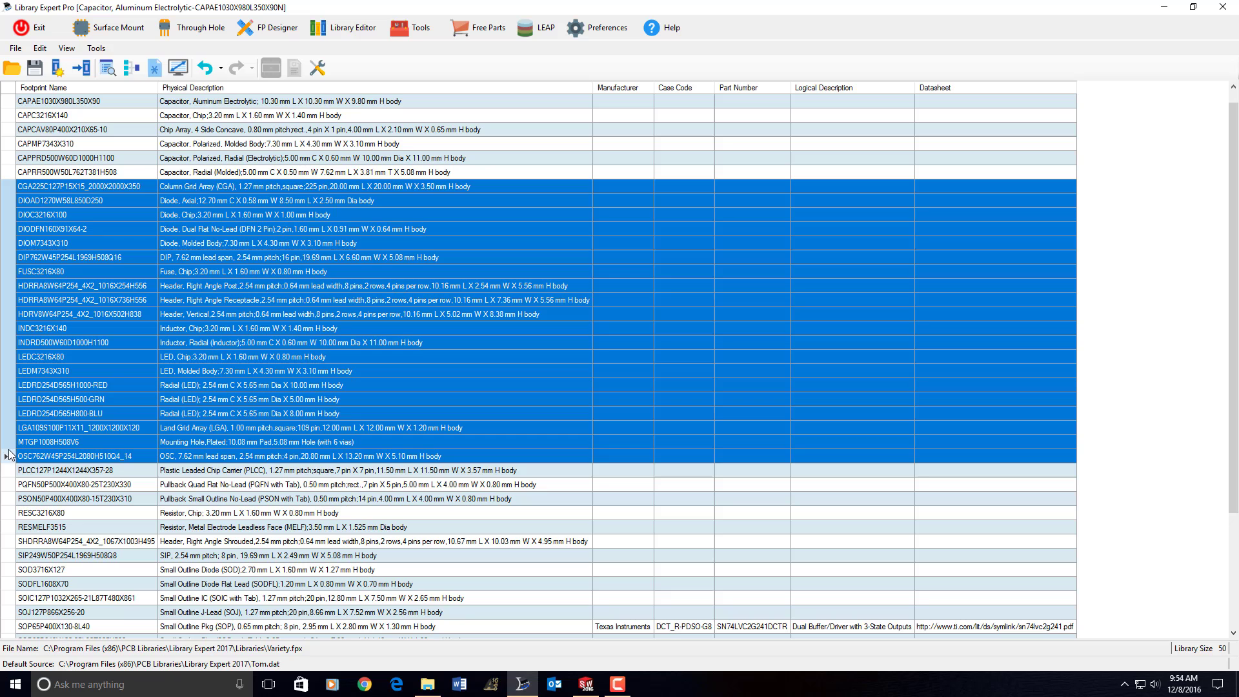
click(7, 130)
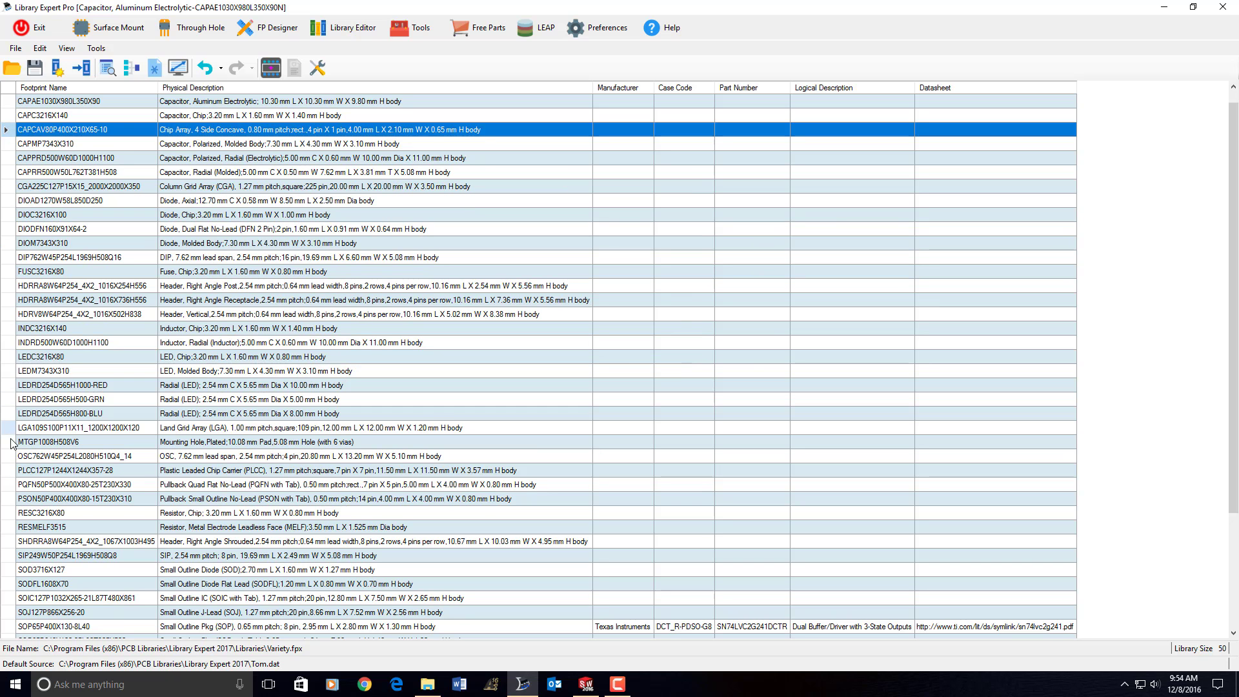
shift+click(9, 488)
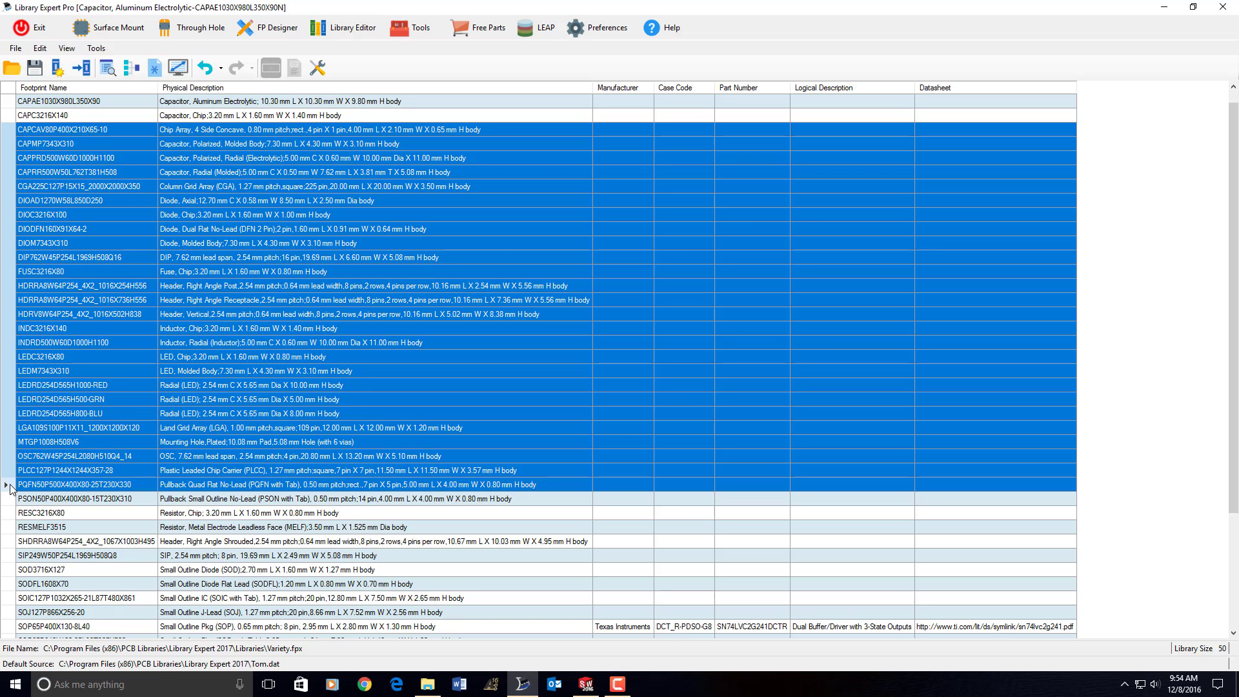
click(58, 68)
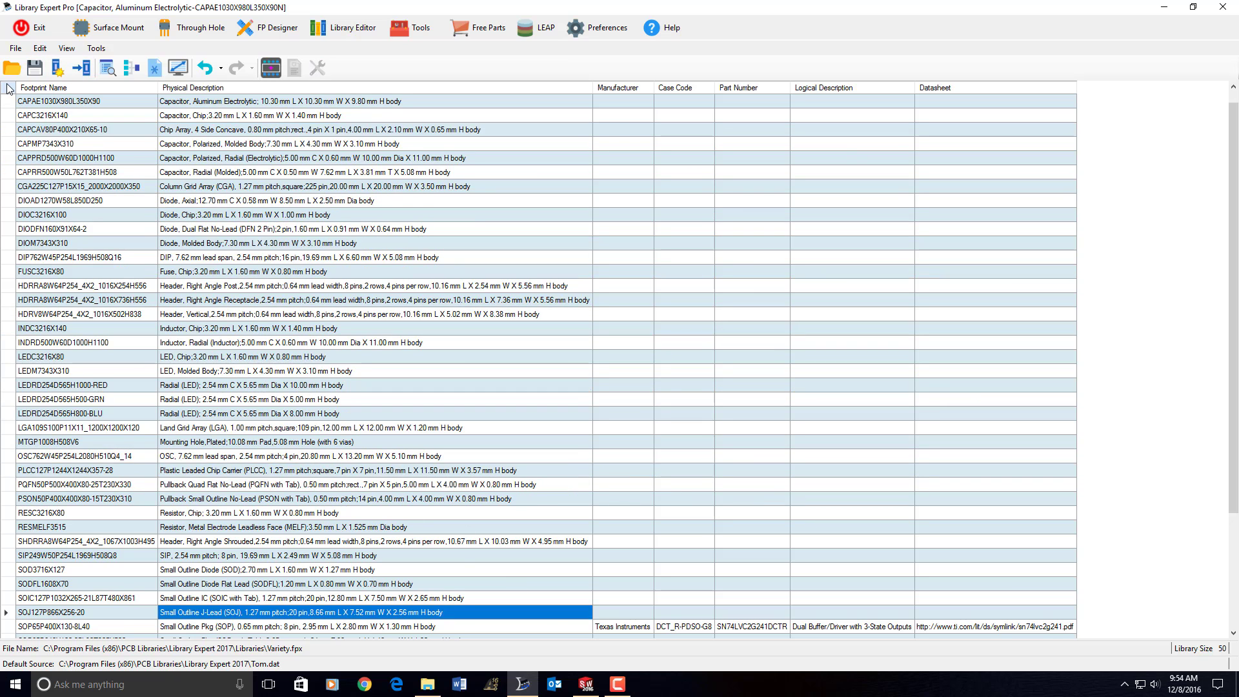
click(8, 89)
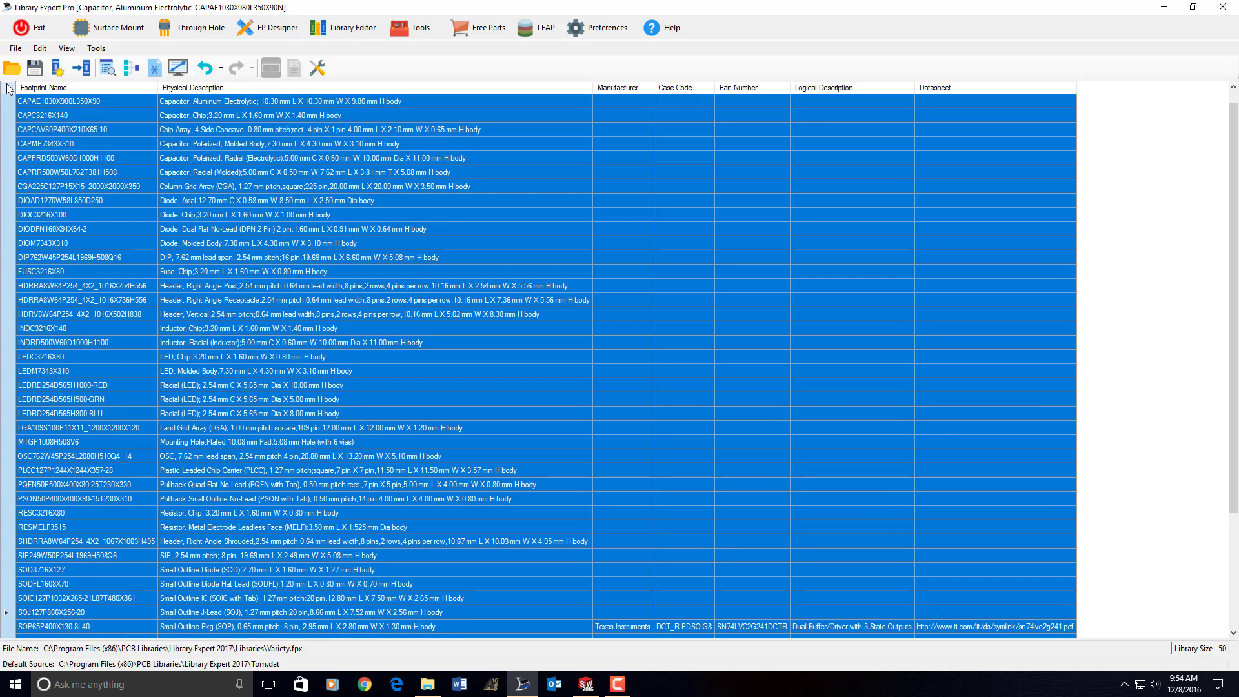
Step: Accept the batch-build preferences, Nominal density and millimetre units, for the selected footprints
click(318, 68)
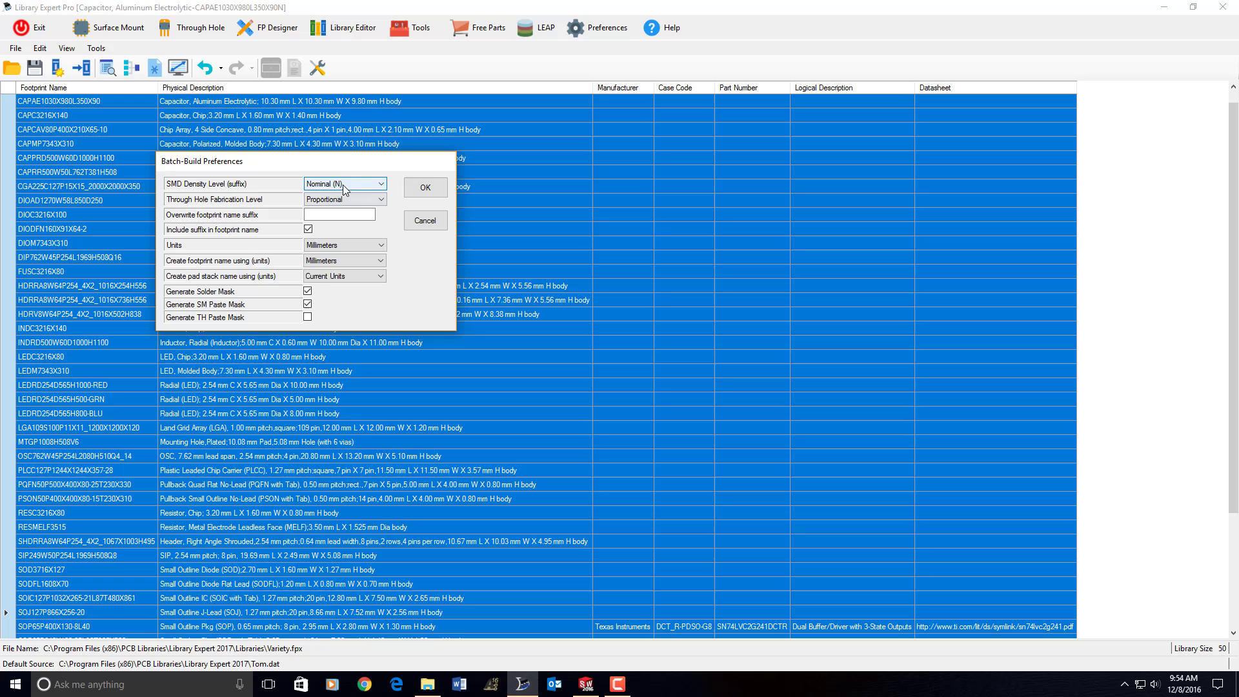
drag(336, 161, 535, 184)
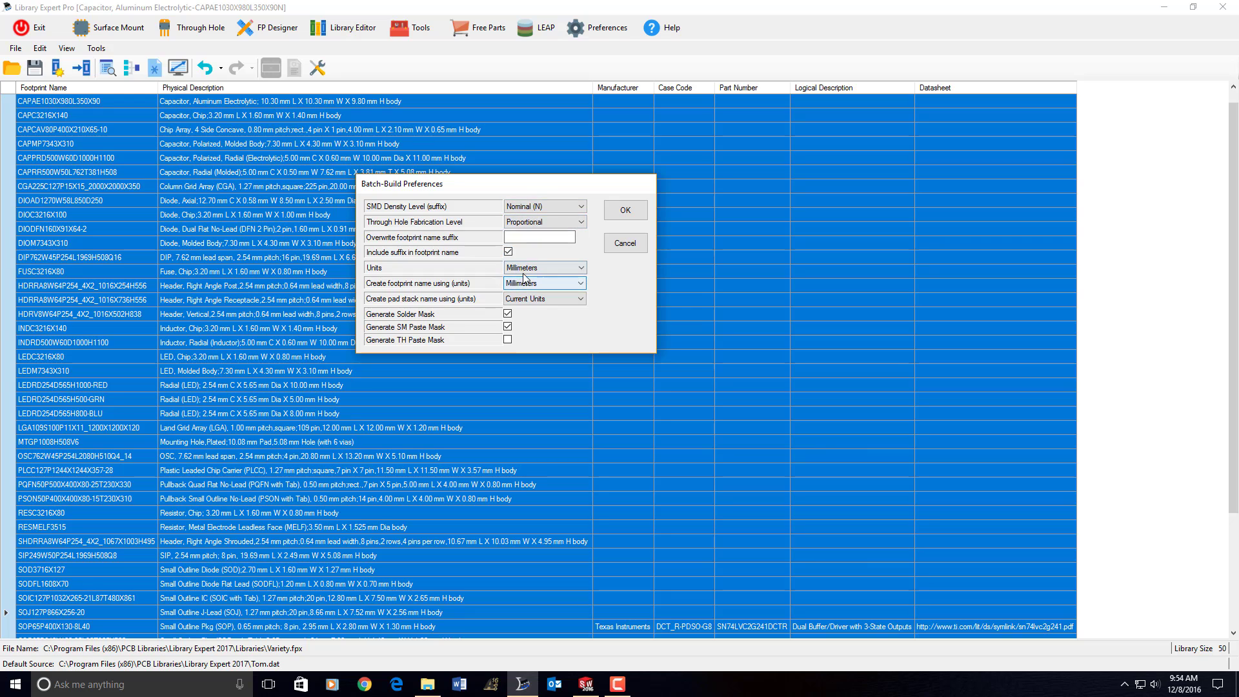
click(624, 211)
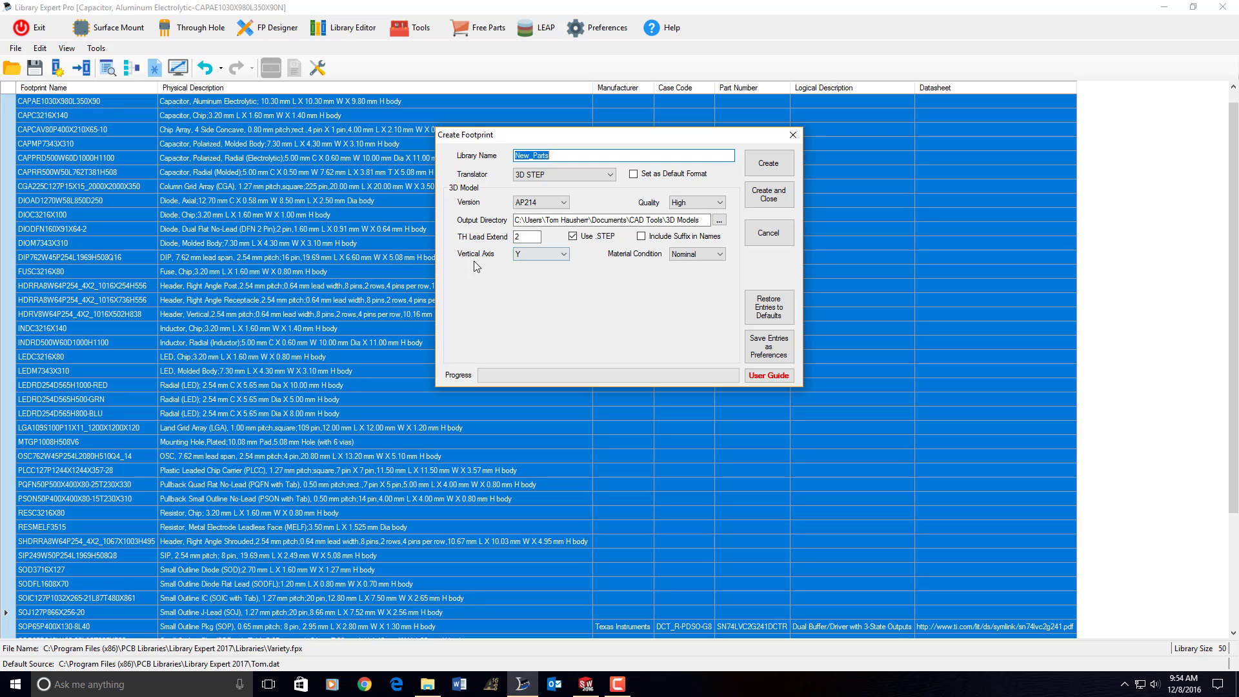
Step: Set the vertical axis to Z and create the 3D STEP models for all selected footprints
click(558, 255)
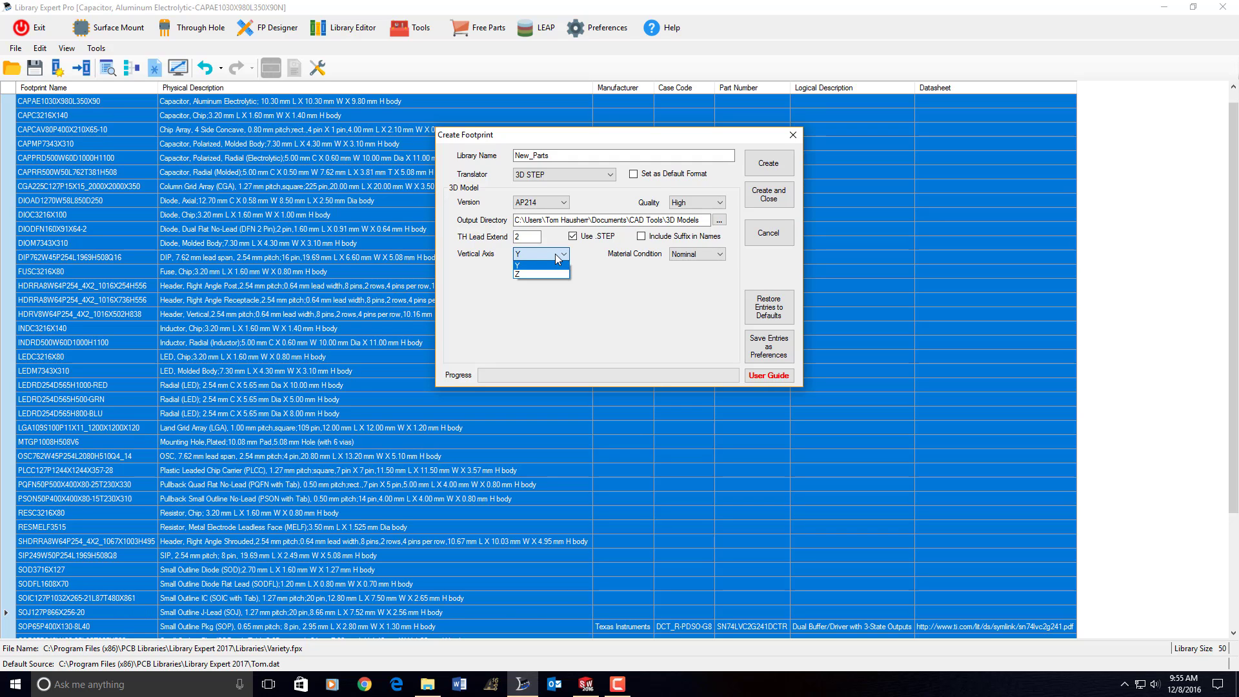
click(557, 259)
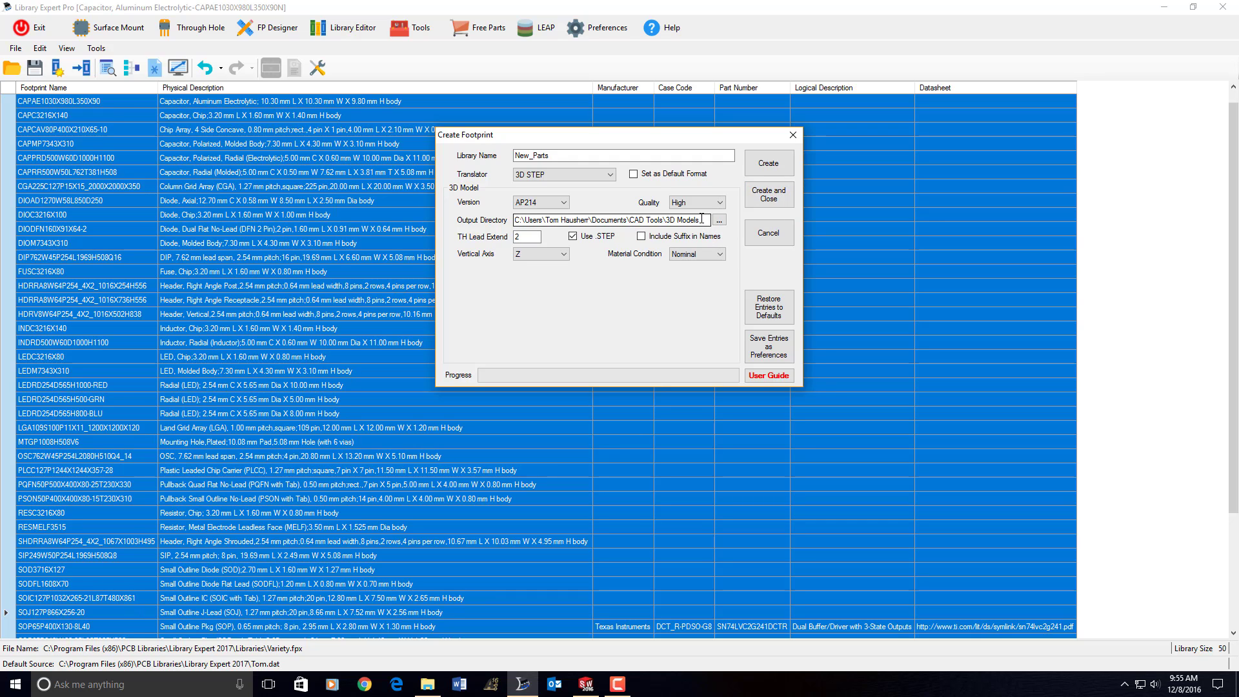
click(767, 201)
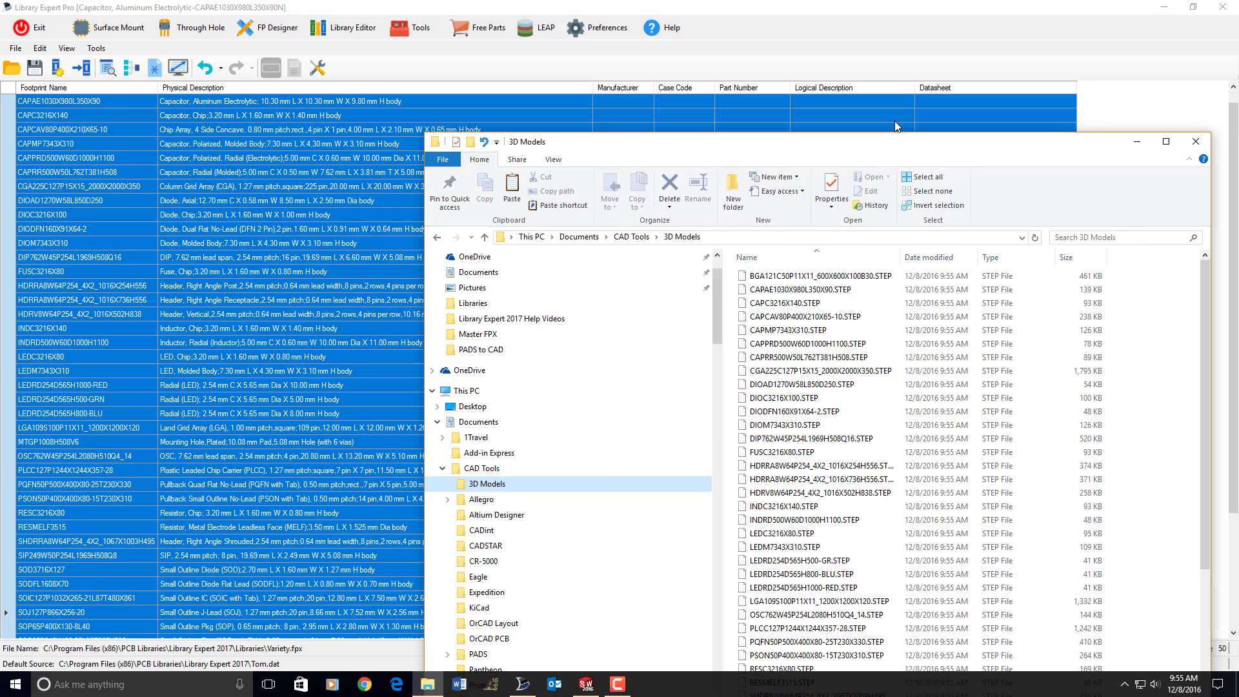
drag(895, 122, 674, 25)
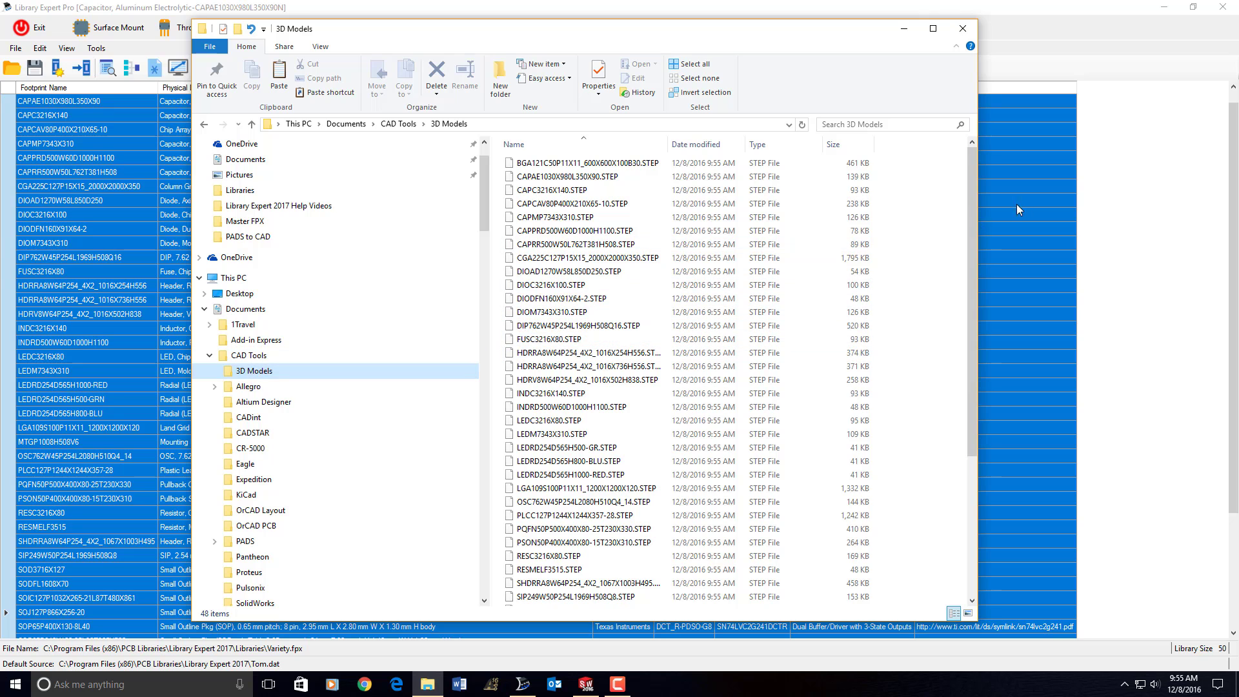
drag(971, 229, 953, 194)
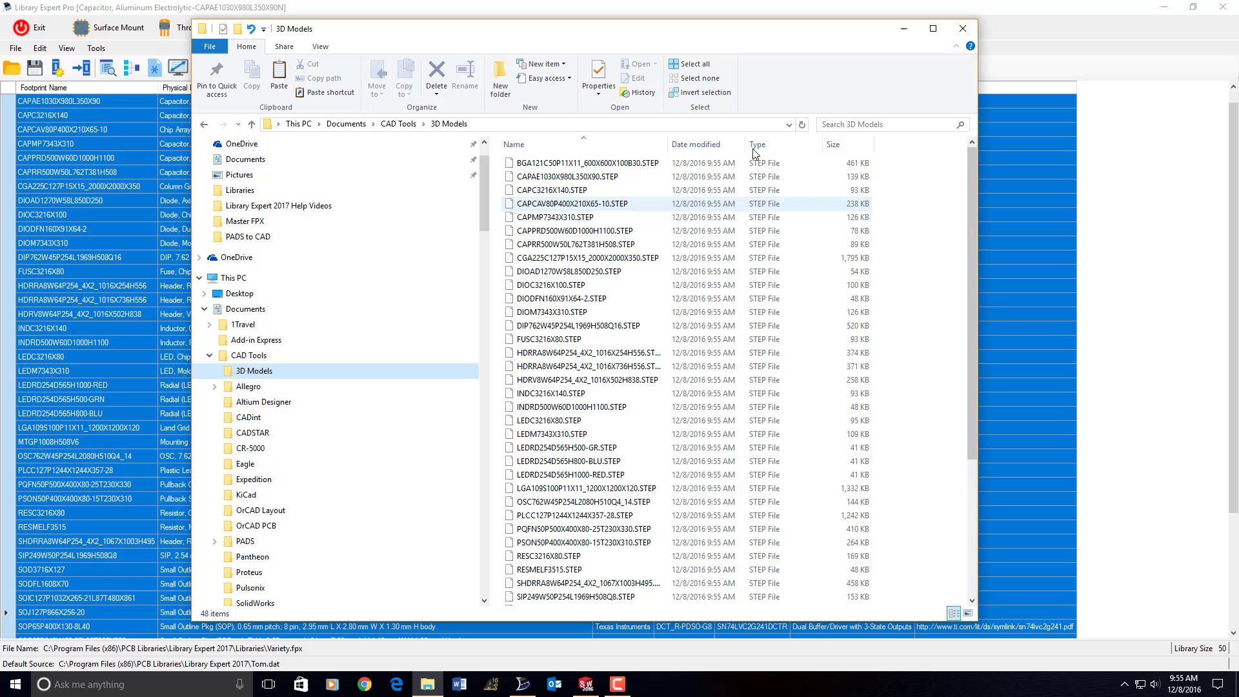
click(905, 29)
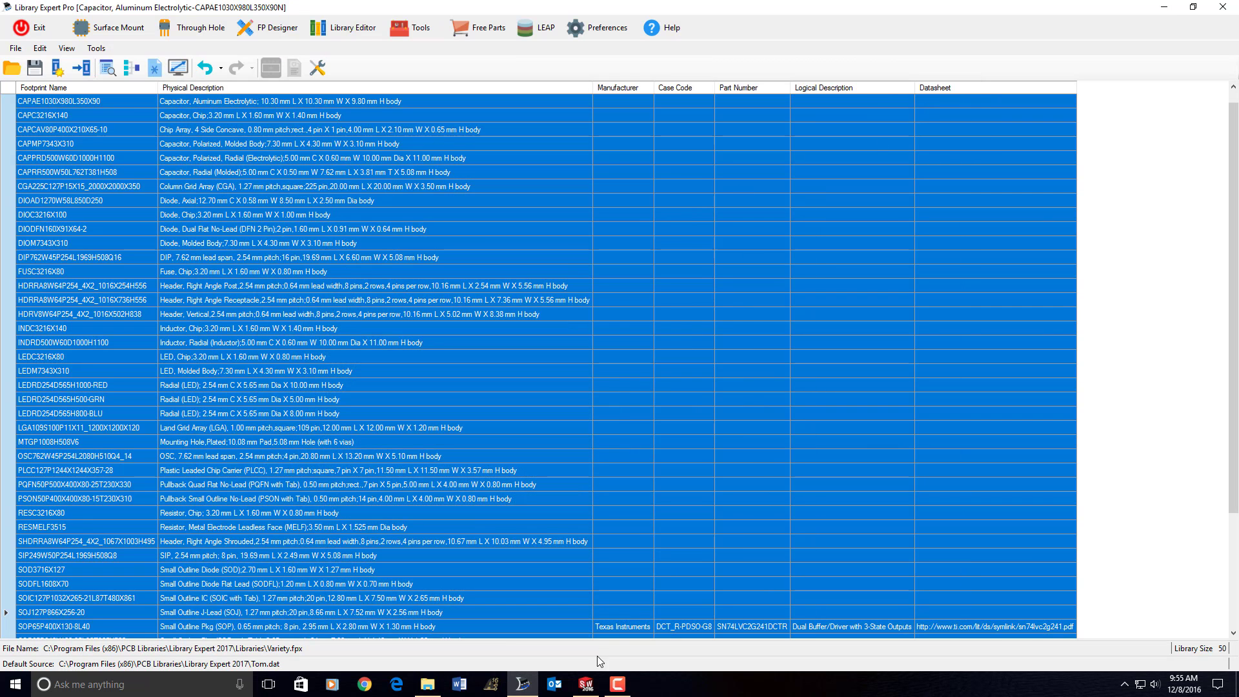
Step: In SolidWorks, open CAPAE1030X980L350X90.STEP from the 3D Models folder
click(587, 682)
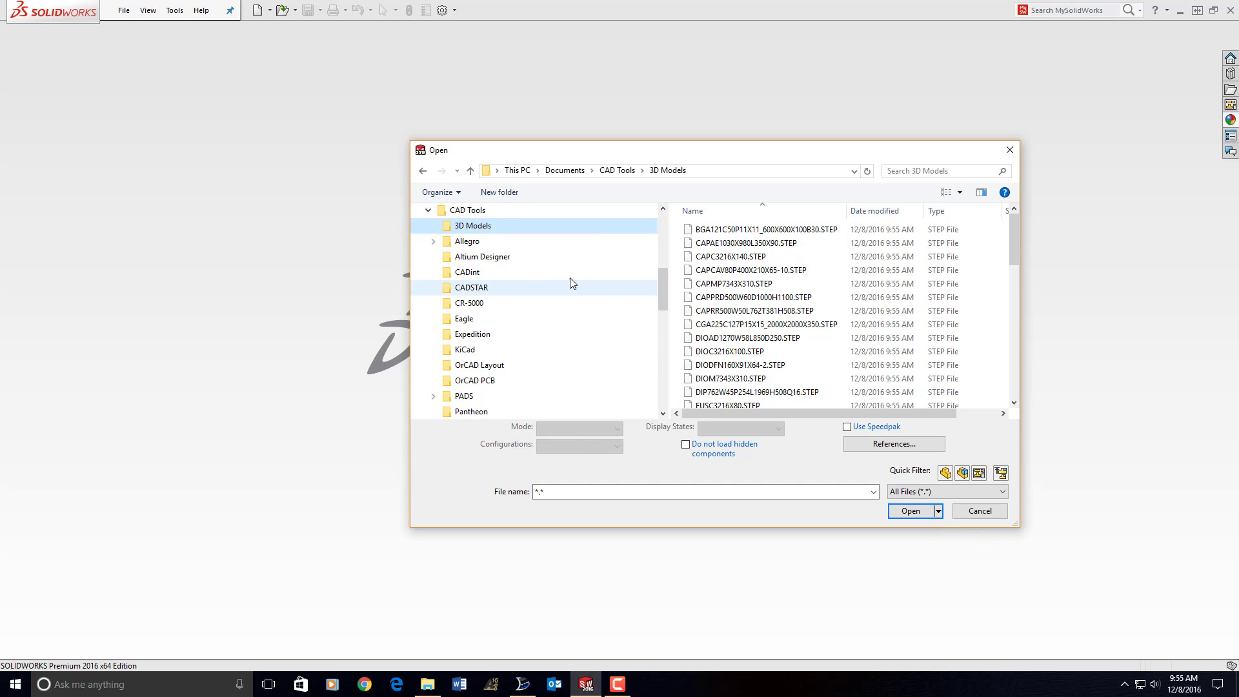
drag(562, 153, 473, 104)
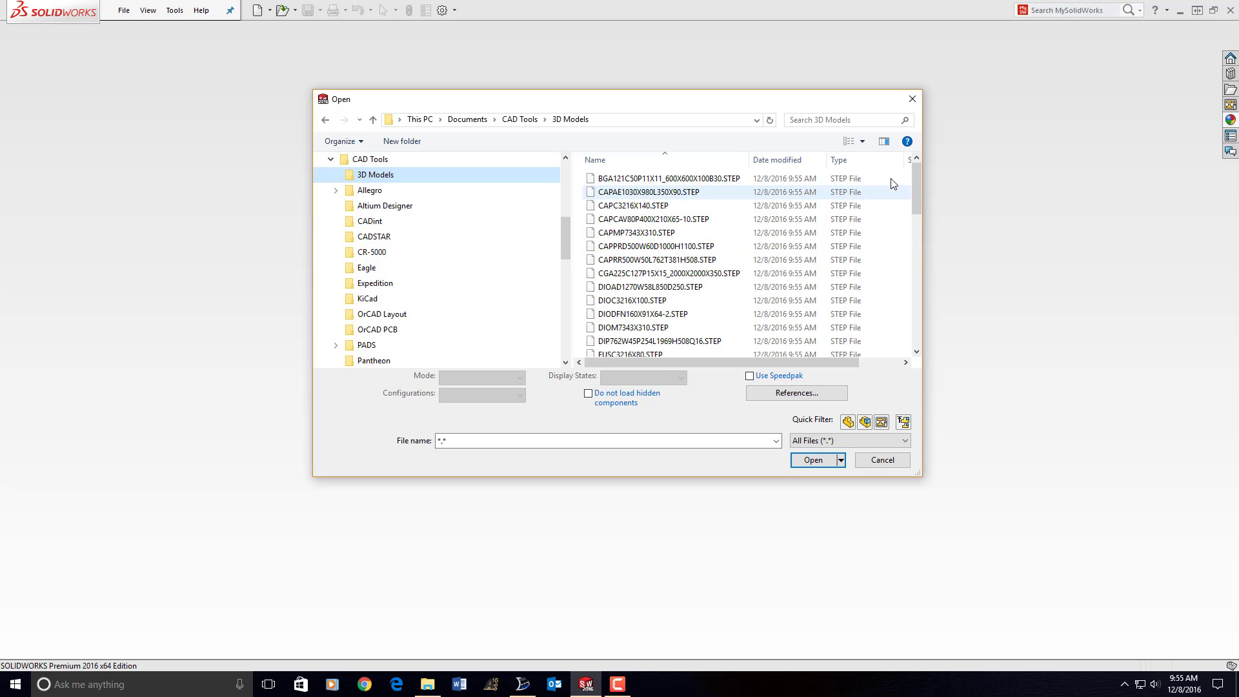
mouse_move(914, 183)
mouse_down()
mouse_move(913, 292)
mouse_move(912, 177)
mouse_up()
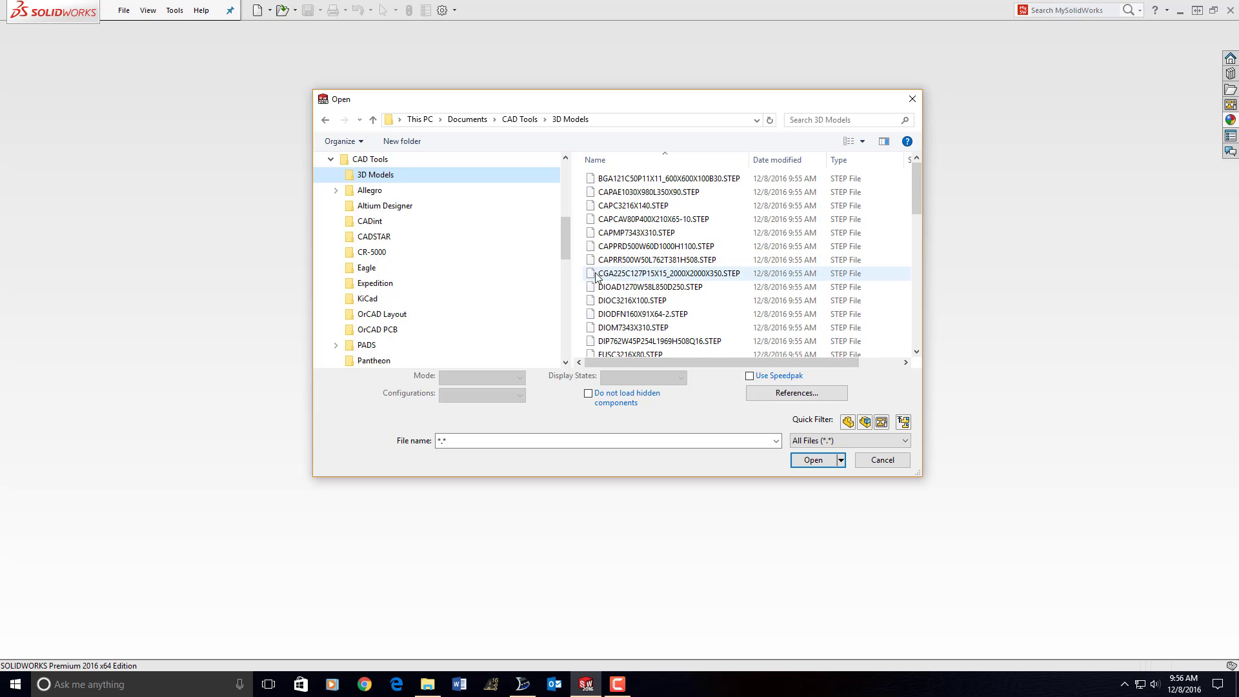
double_click(613, 192)
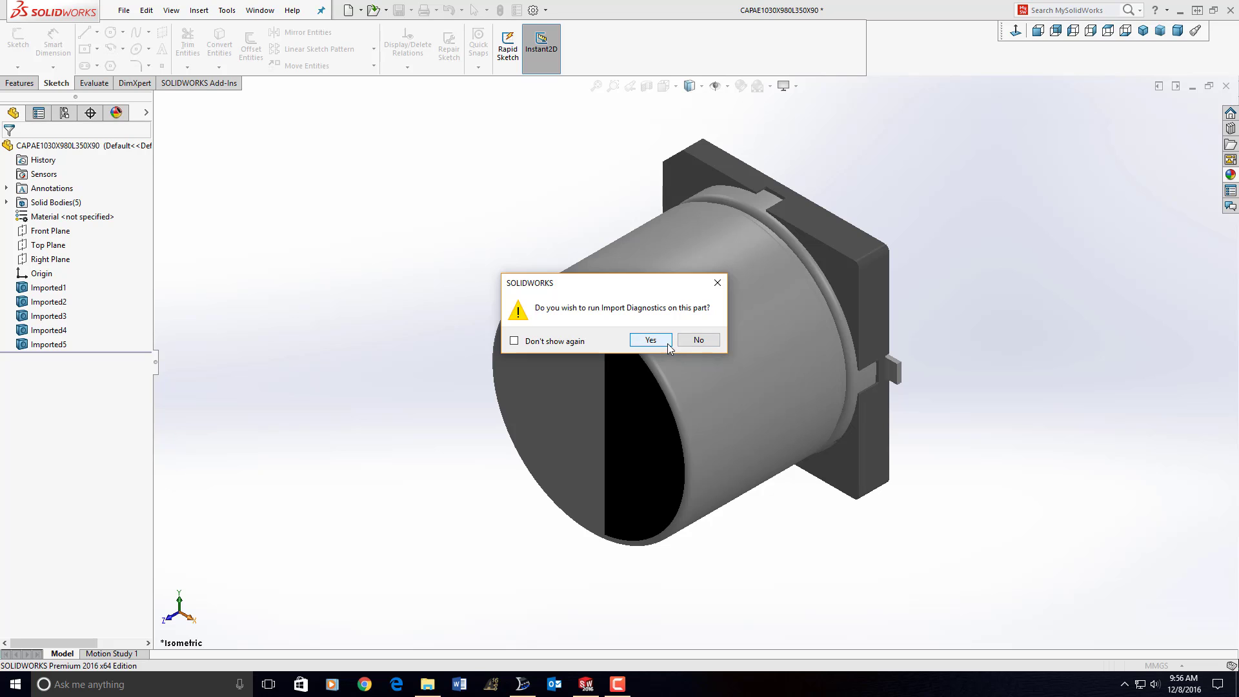
Step: Decline import diagnostics and FeatureWorks, then rotate the capacitor with the arrow keys to inspect it
click(702, 342)
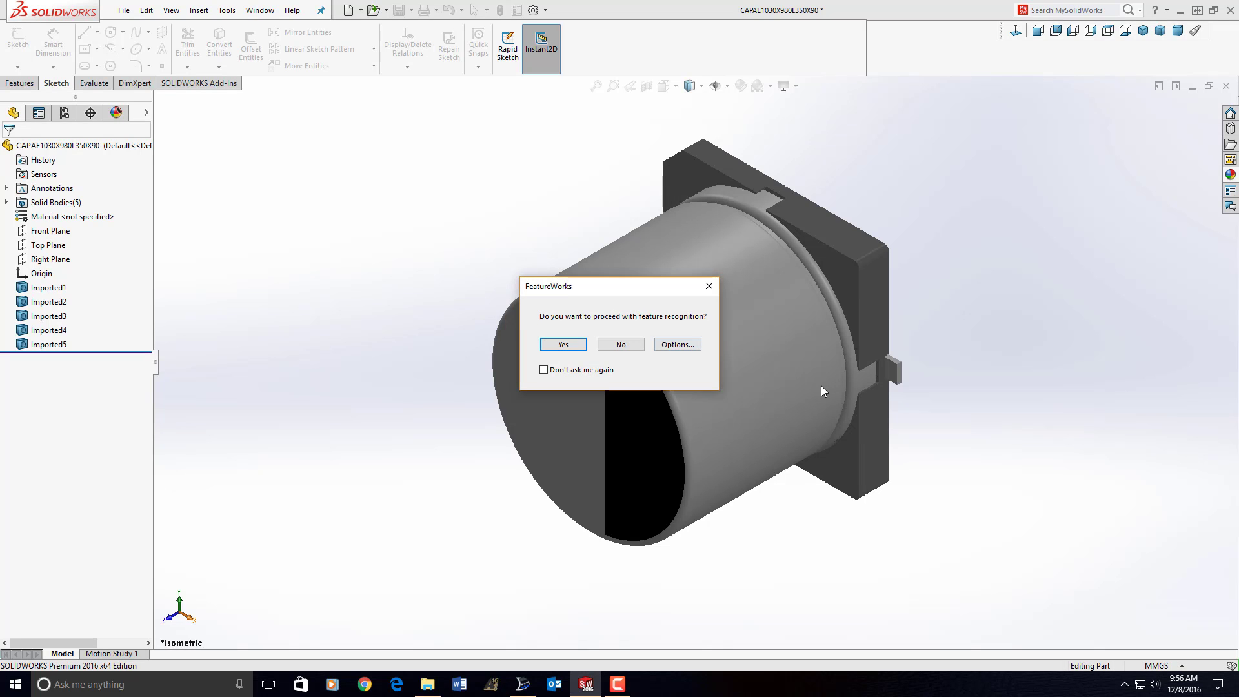
click(622, 348)
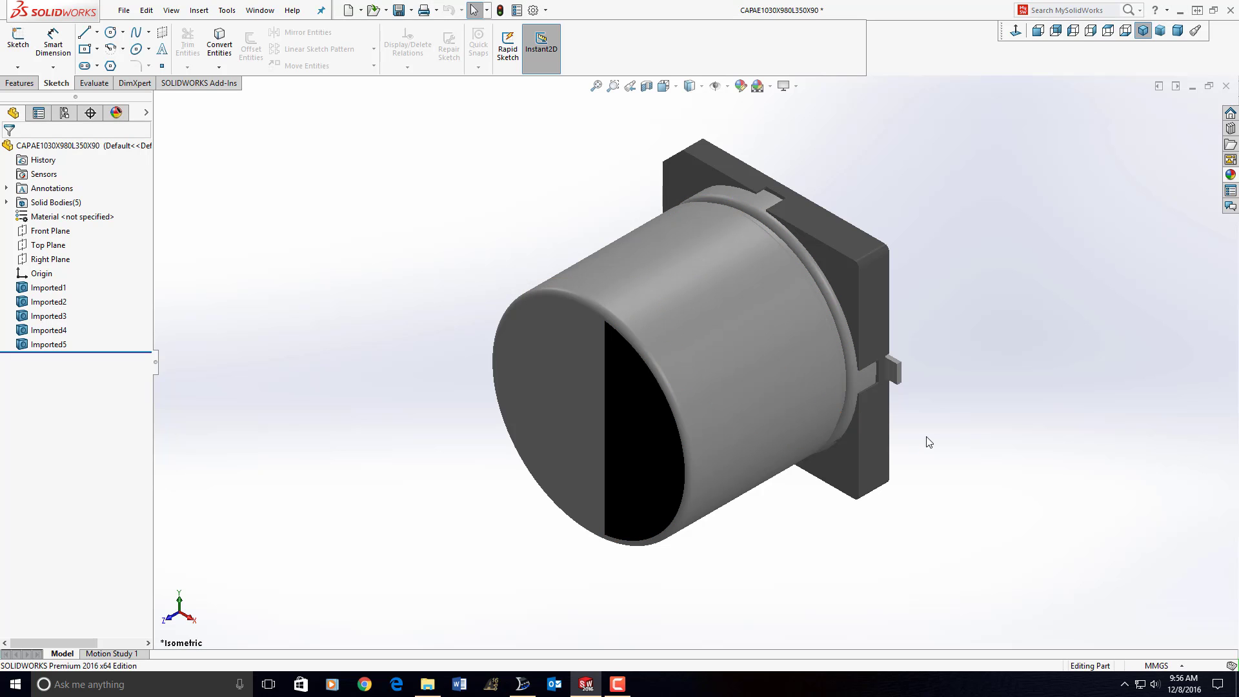
key(Up)
key(Up)
key(Up)
key(Up)
key(Up)
key(Up)
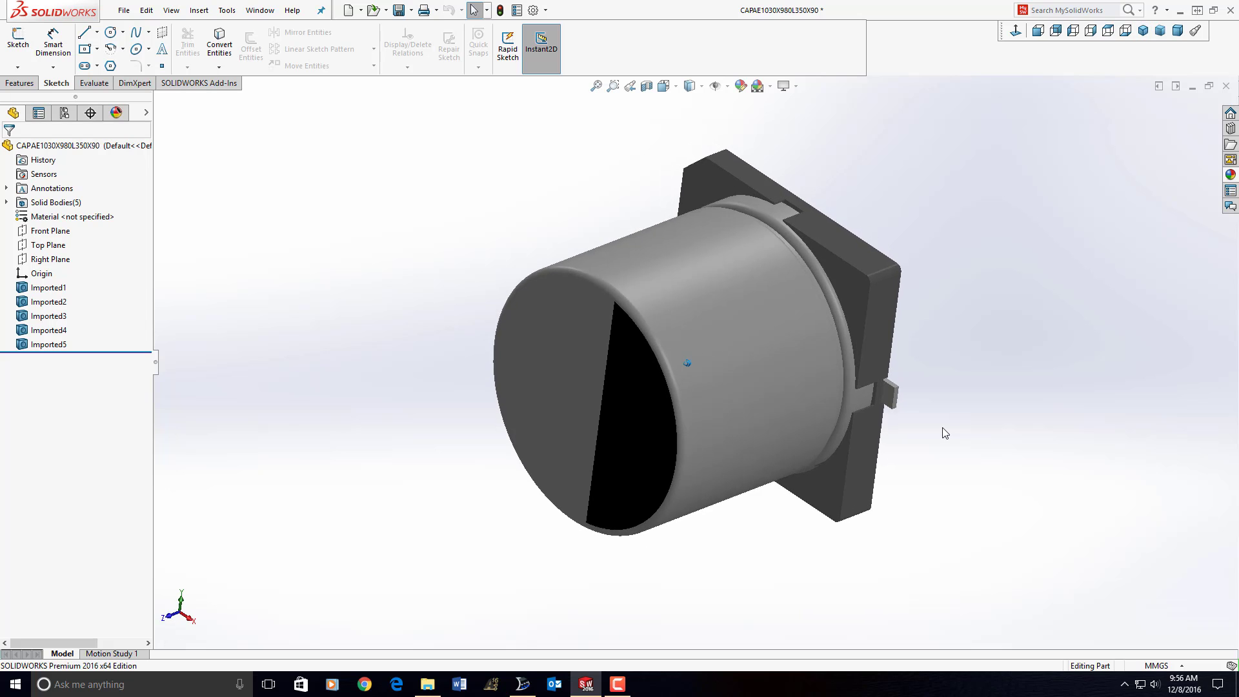
key(Up)
key(Up)
key(Up)
key(Up)
key(Up)
key(Up)
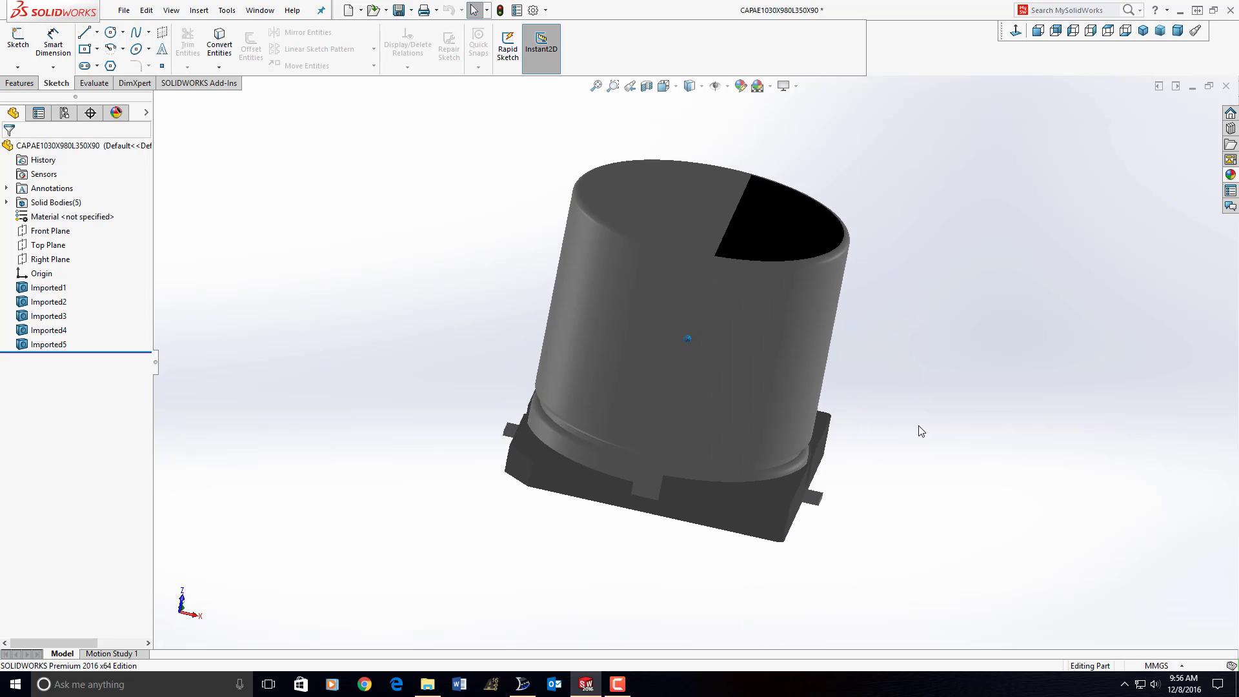
key(Up)
key(Up)
key(Up)
key(Up)
key(Up)
key(Up)
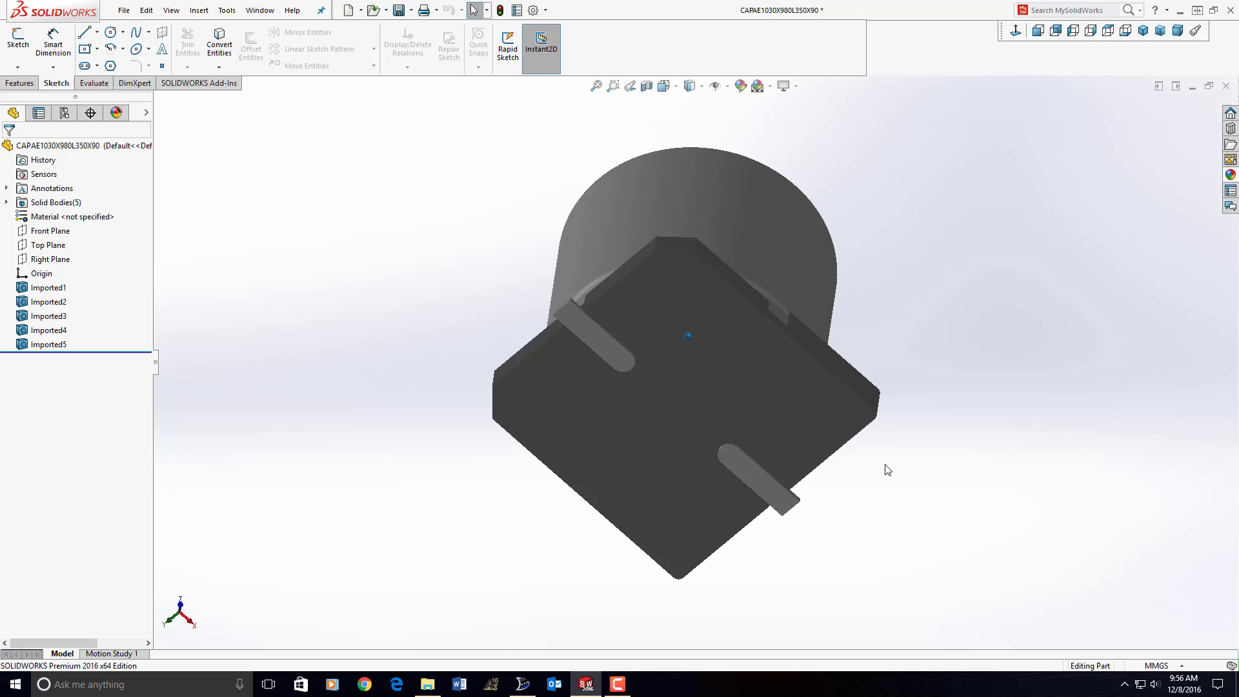
key(Down)
key(Down)
key(Down)
key(Down)
key(Down)
key(Down)
key(Down)
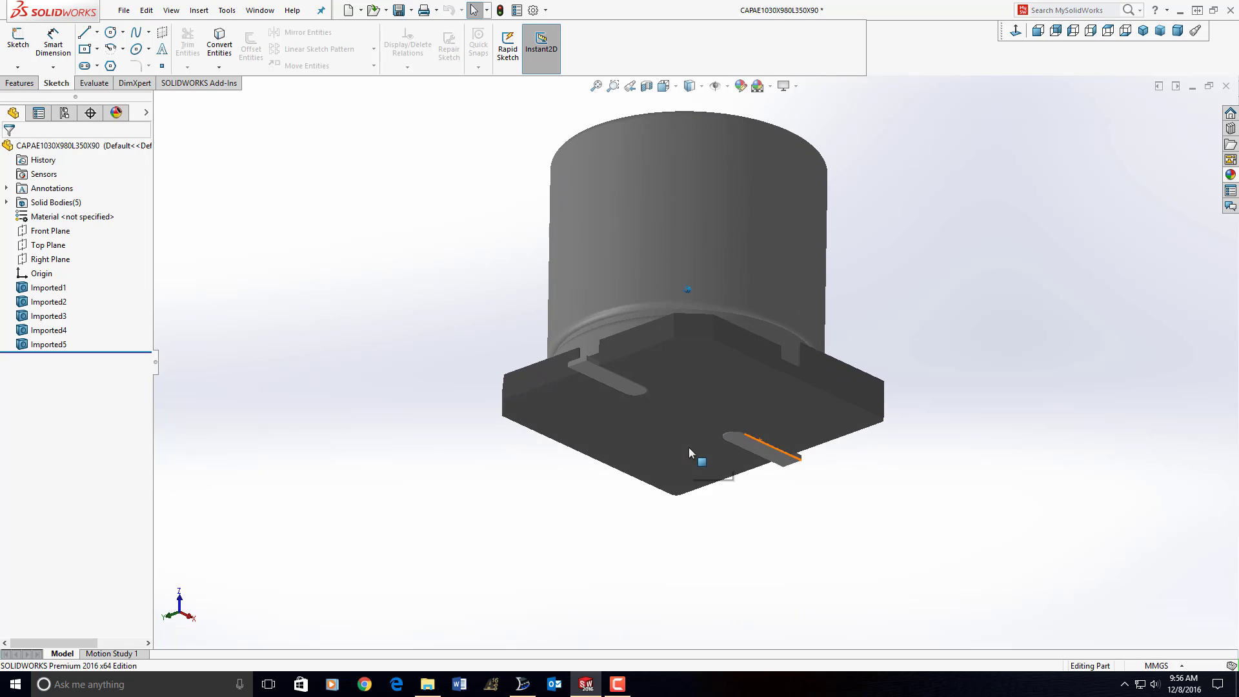
key(Down)
key(Down)
key(Down)
key(Down)
key(Down)
key(Down)
key(Down)
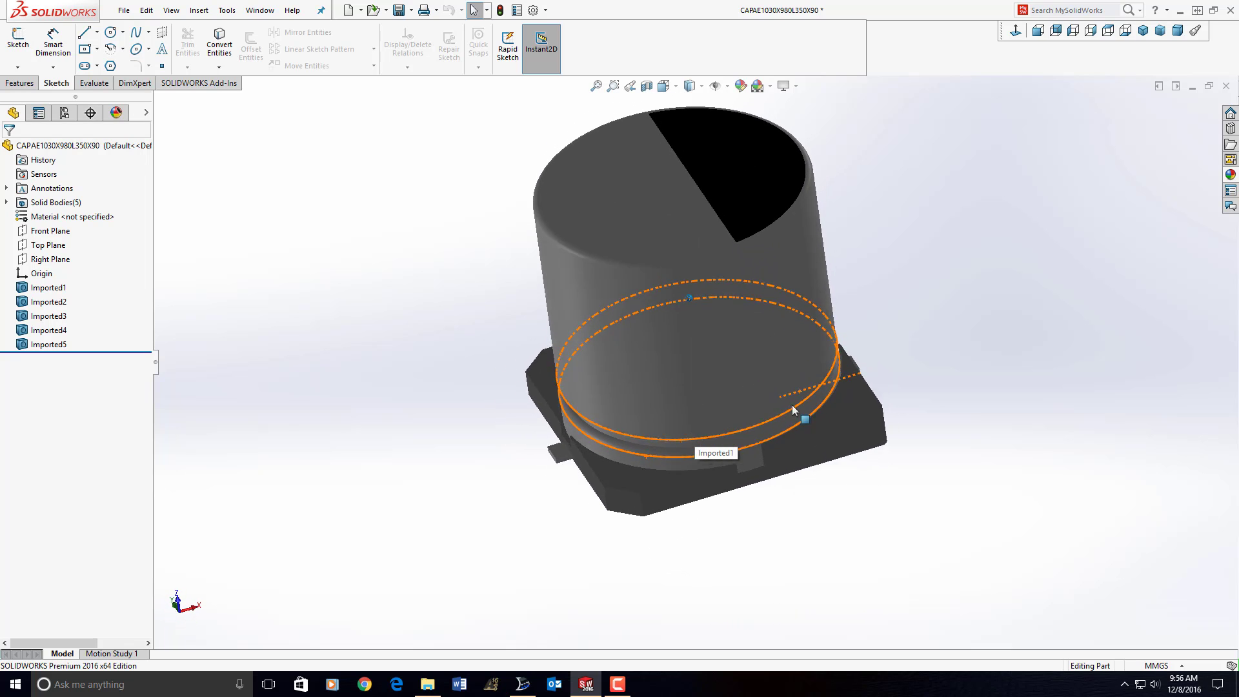
key(Up)
key(Up)
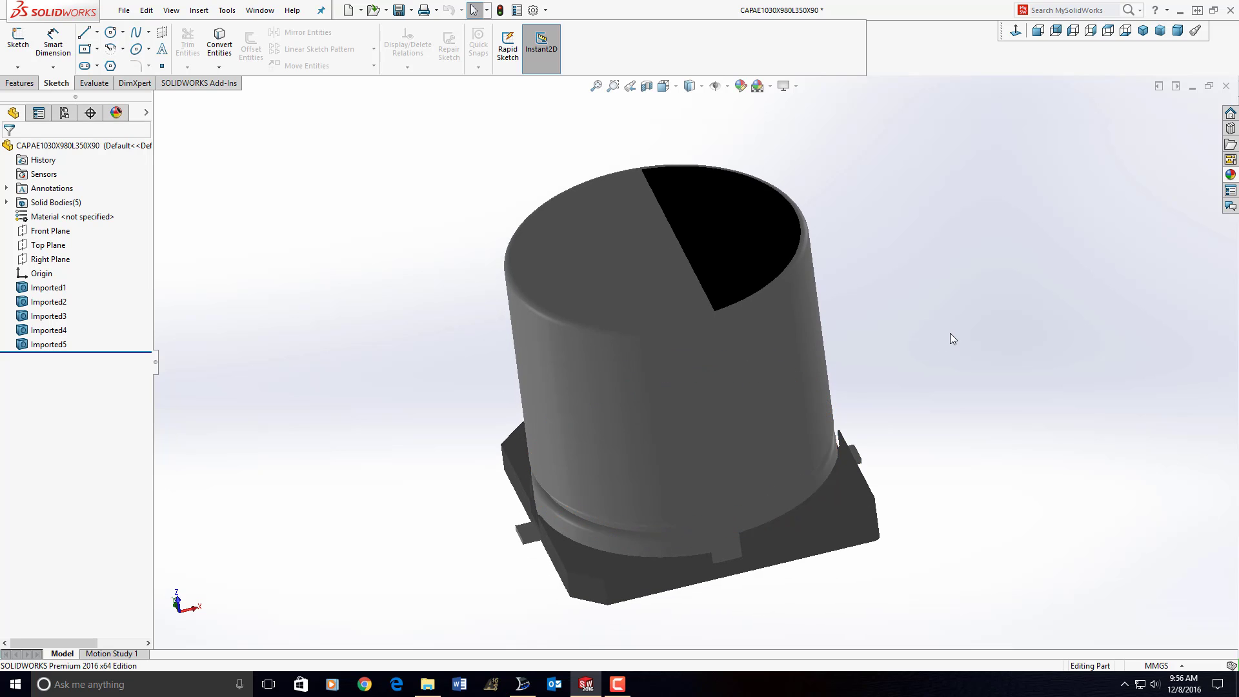
key(Right)
key(Right)
key(Right)
key(Right)
key(Right)
key(Right)
key(Right)
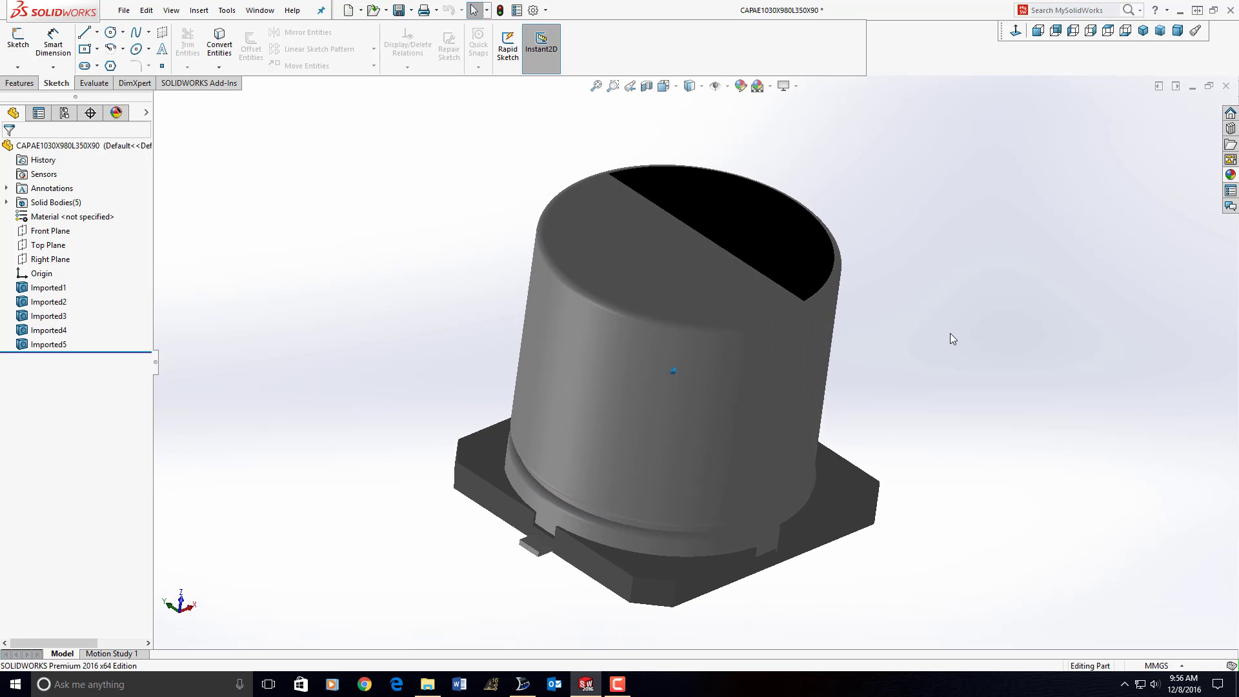
Step: Open BGA121C50P11X11_600X600X100B30.STEP as a part, declining import diagnostics and feature recognition
click(124, 10)
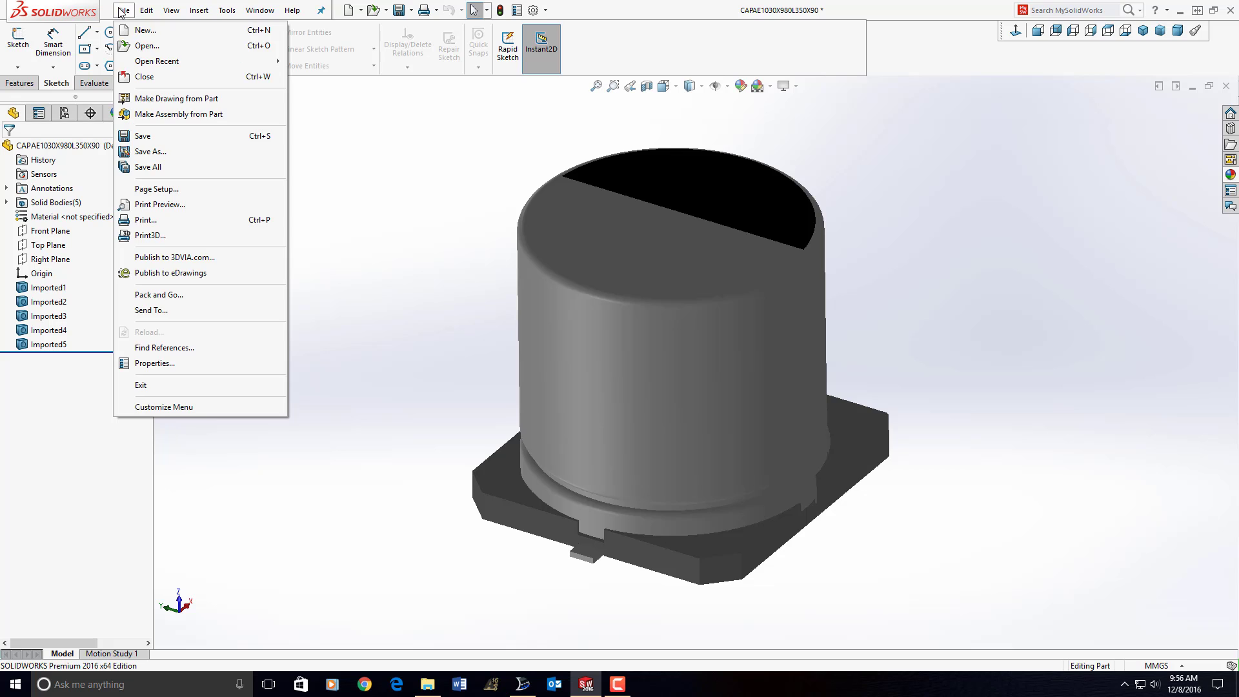
click(131, 47)
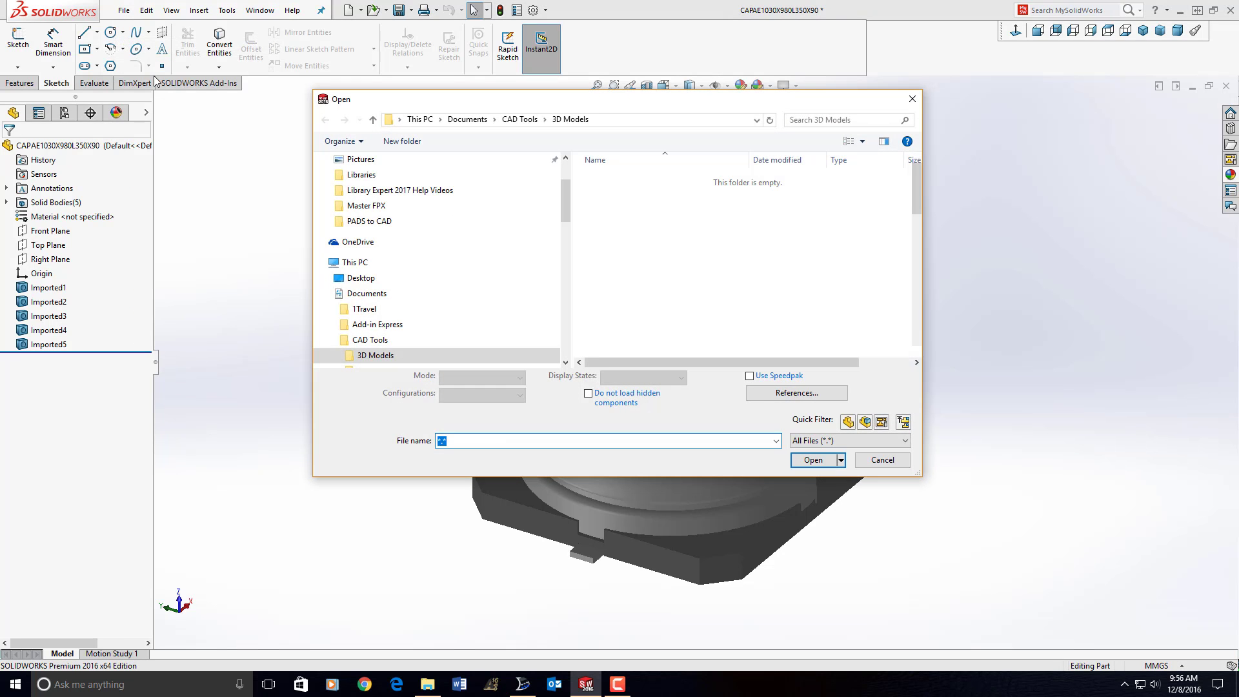
click(635, 179)
double_click(634, 177)
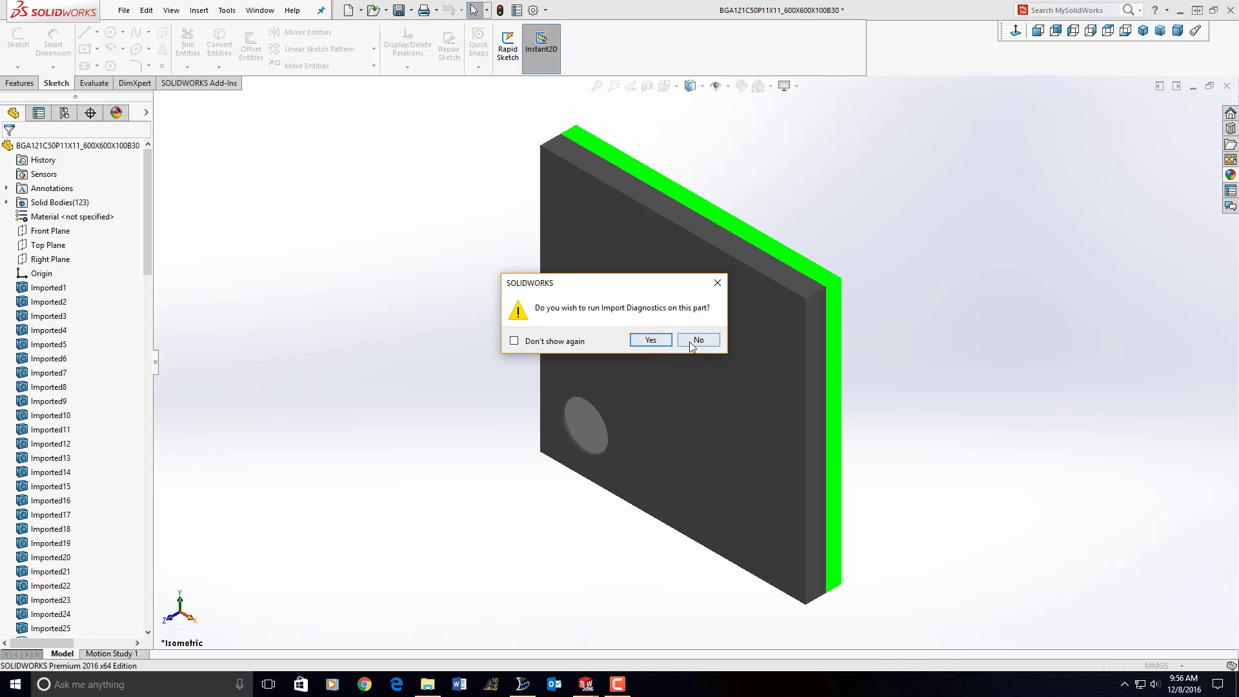
click(691, 342)
click(621, 344)
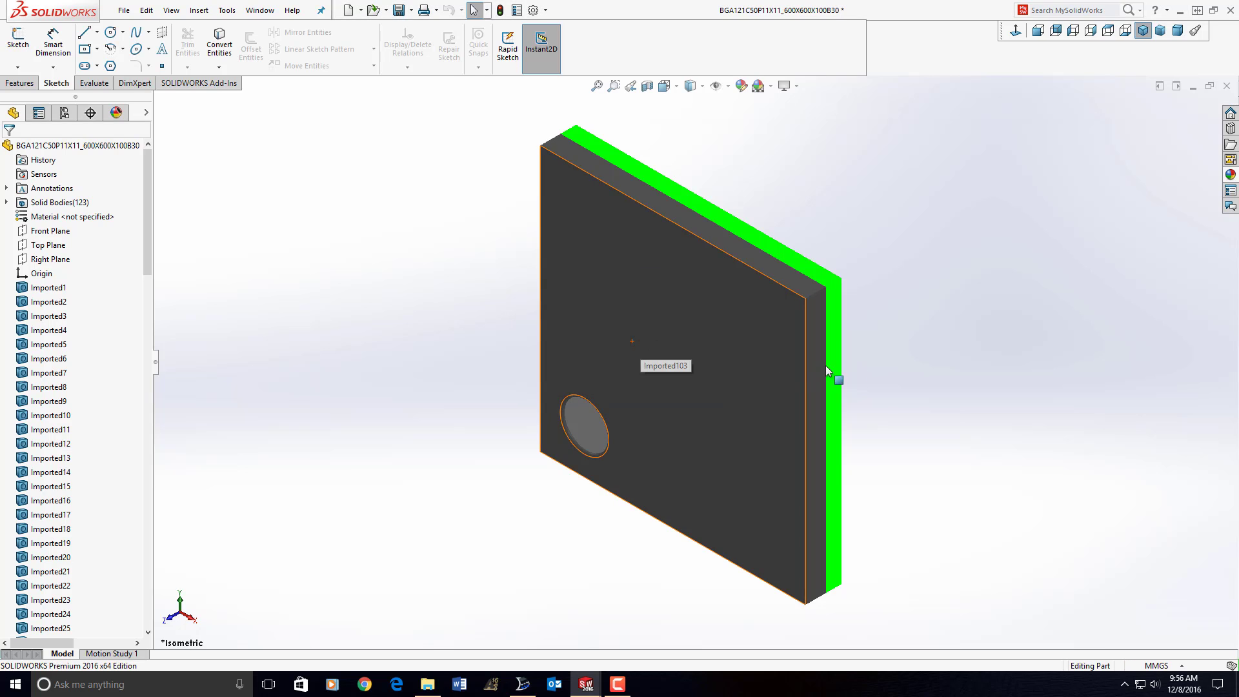
Step: Rotate and zoom the part to show the solder-ball array on its green underside
key(Left)
key(Left)
key(Left)
key(Left)
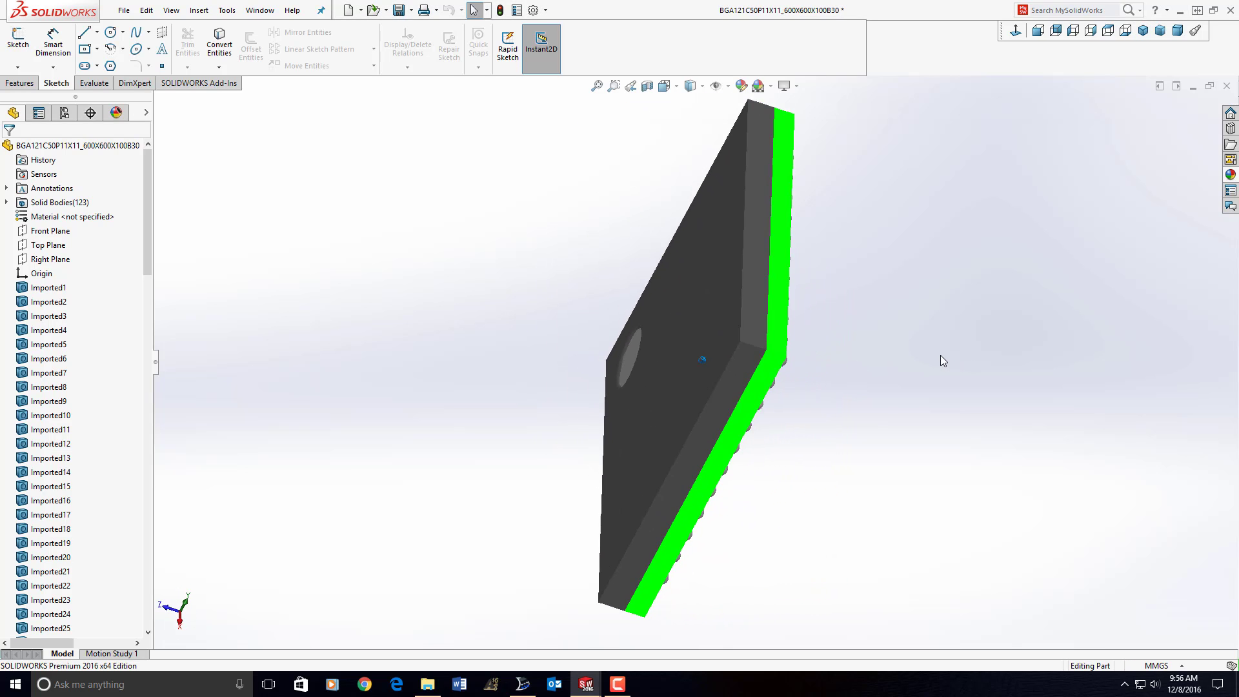
key(Left)
key(Left)
key(Left)
key(Left)
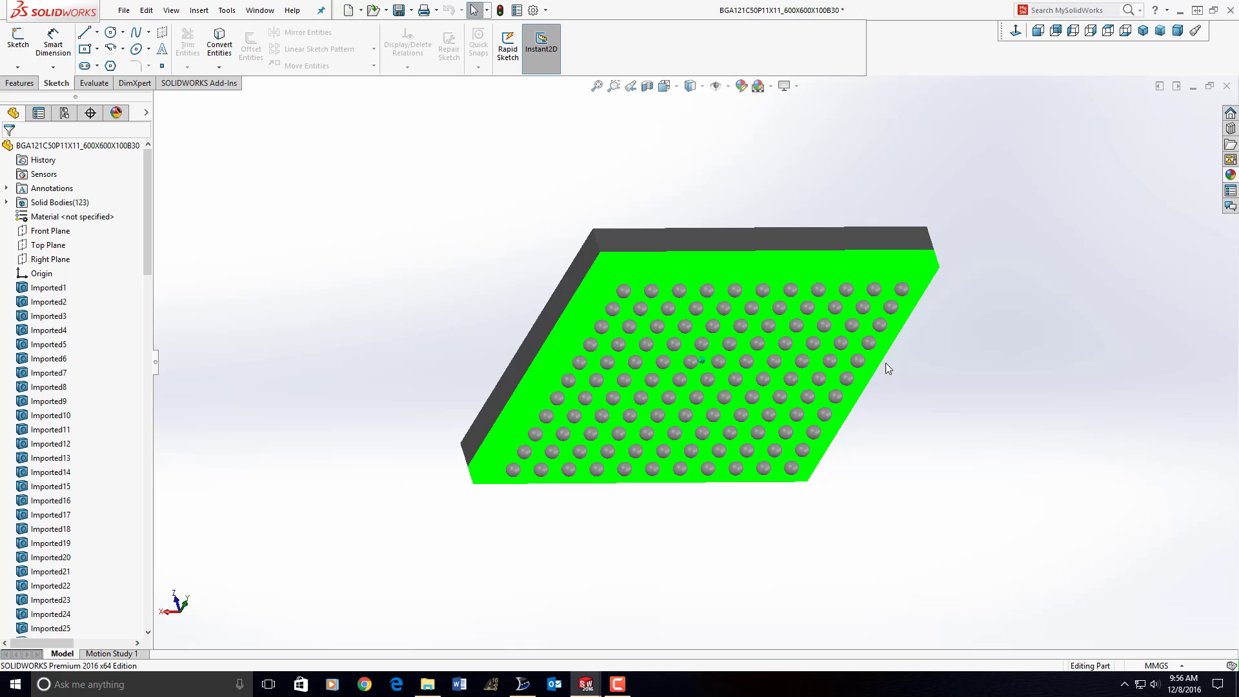
key(Up)
key(Up)
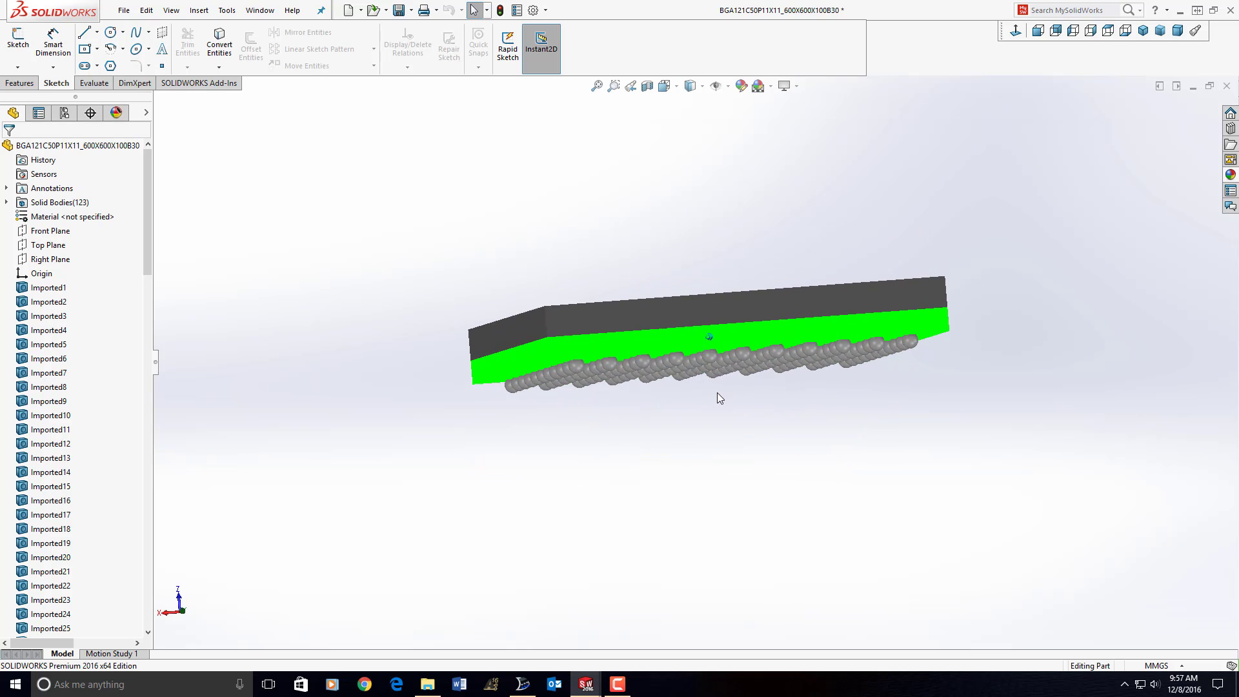
scroll(737, 398, down, 5)
scroll(758, 404, up, 5)
key(Up)
key(Up)
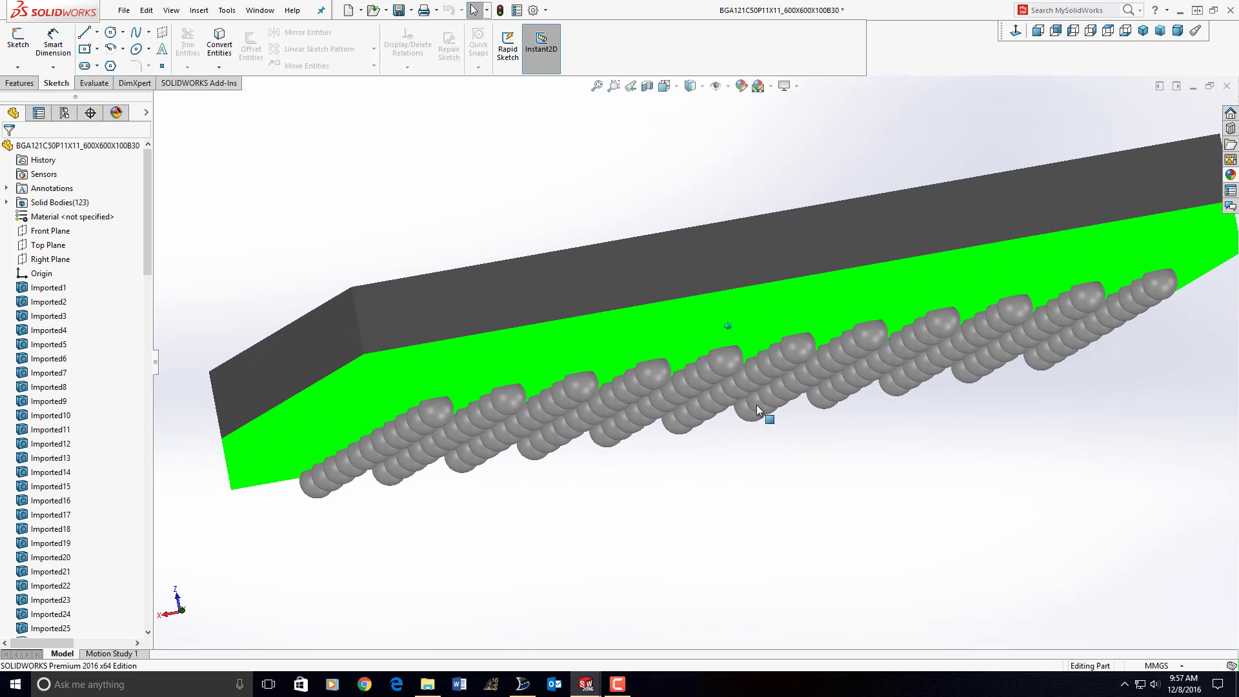